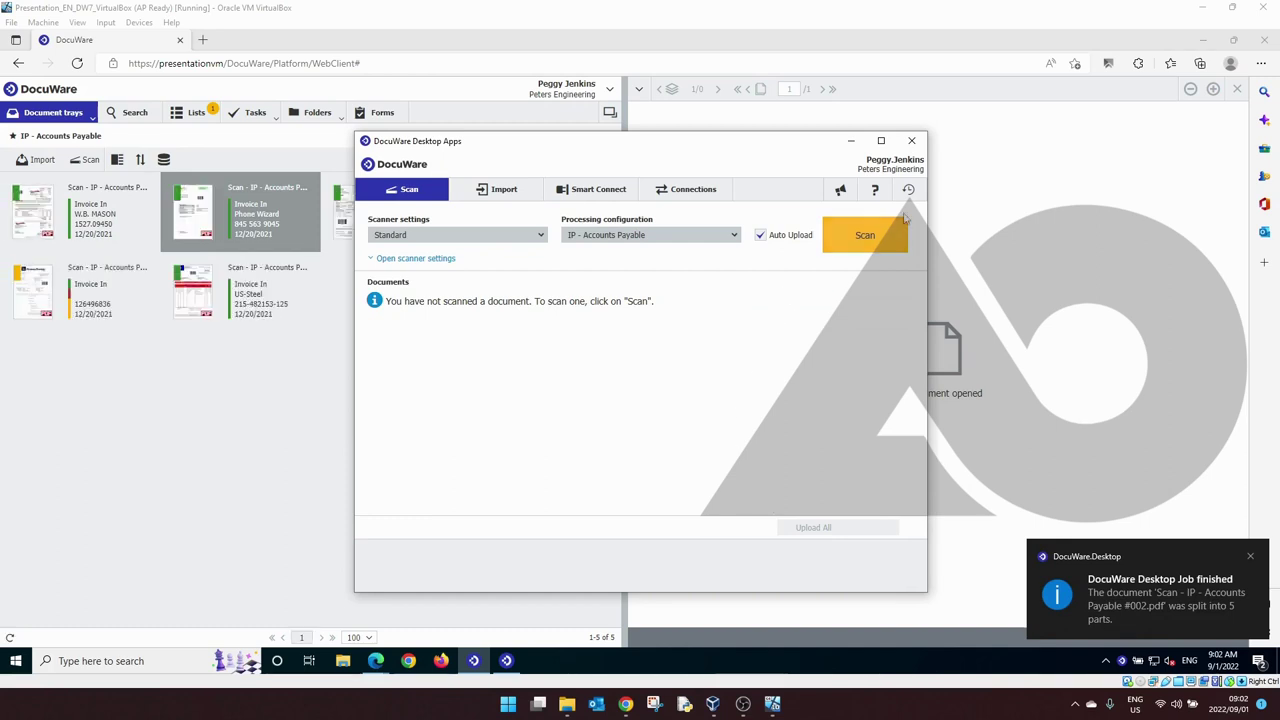
Close the scanning window once the batch has been split into five invoices in Accounts Payable
left_click(912, 142)
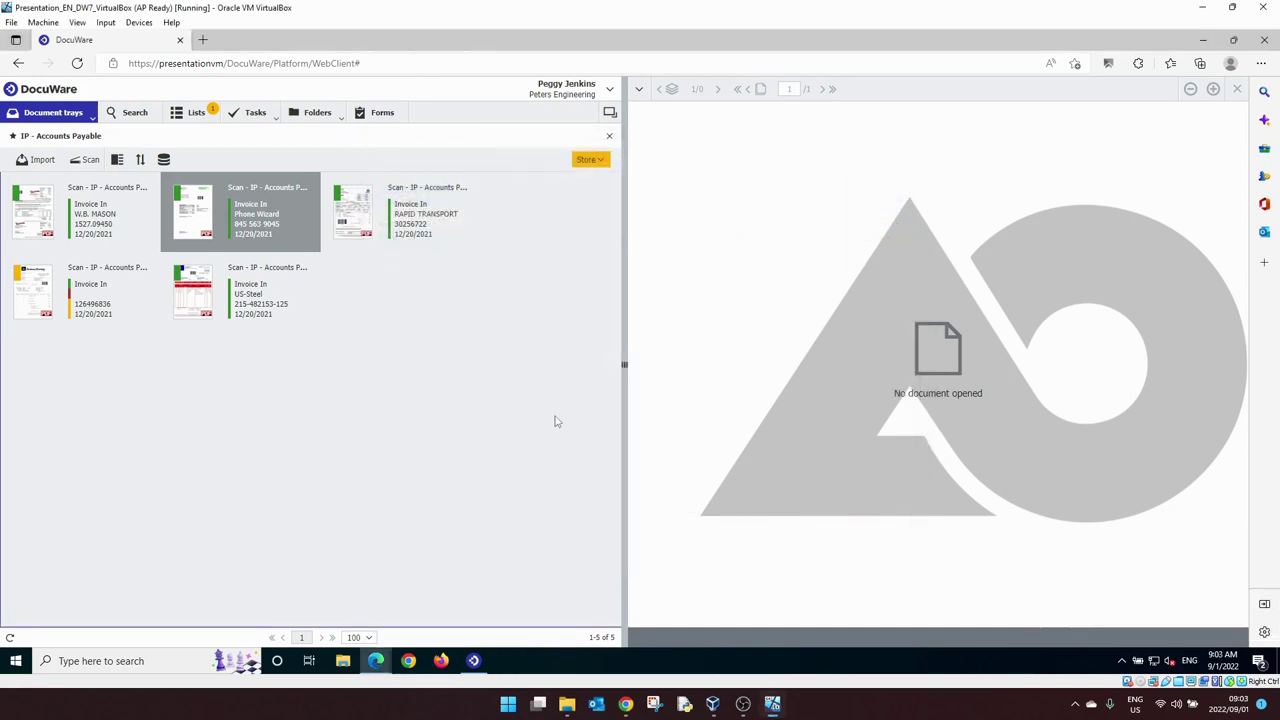
Store the US-Steel invoice to IP - Accounting after checking Company Name, Invoice Number and PO Number
left_click(270, 320)
left_click(584, 162)
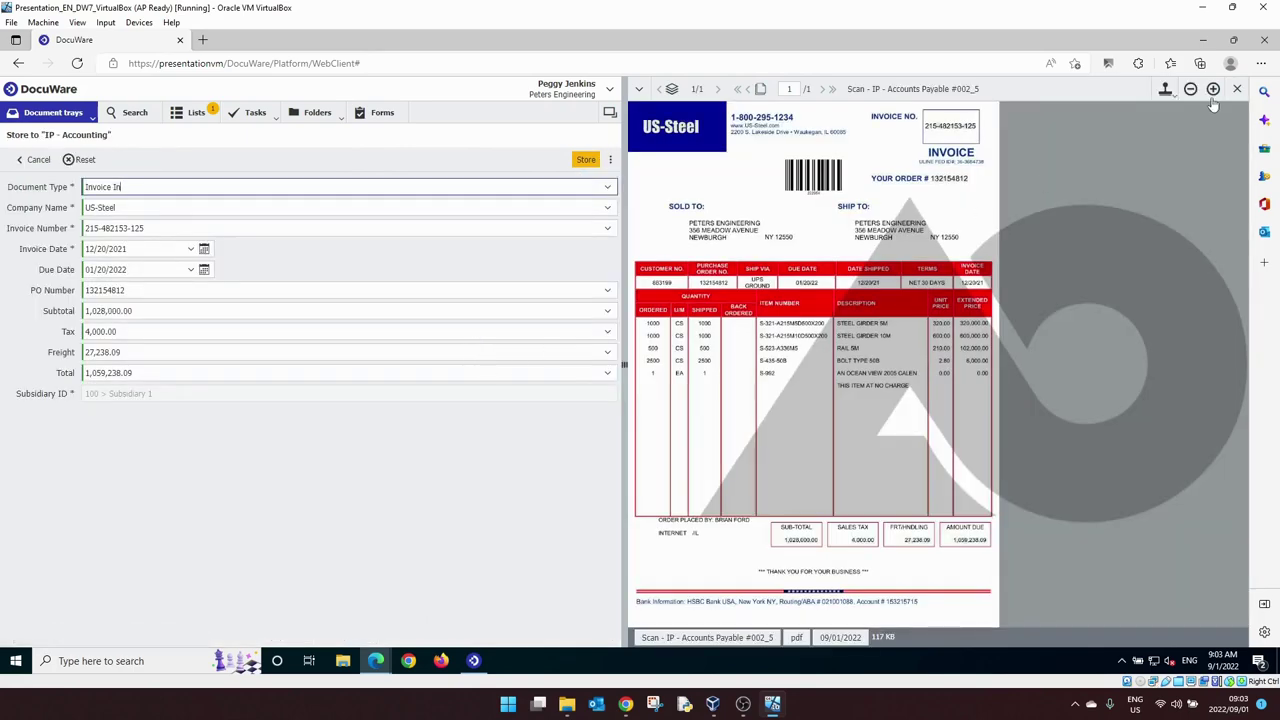
left_click(1213, 88)
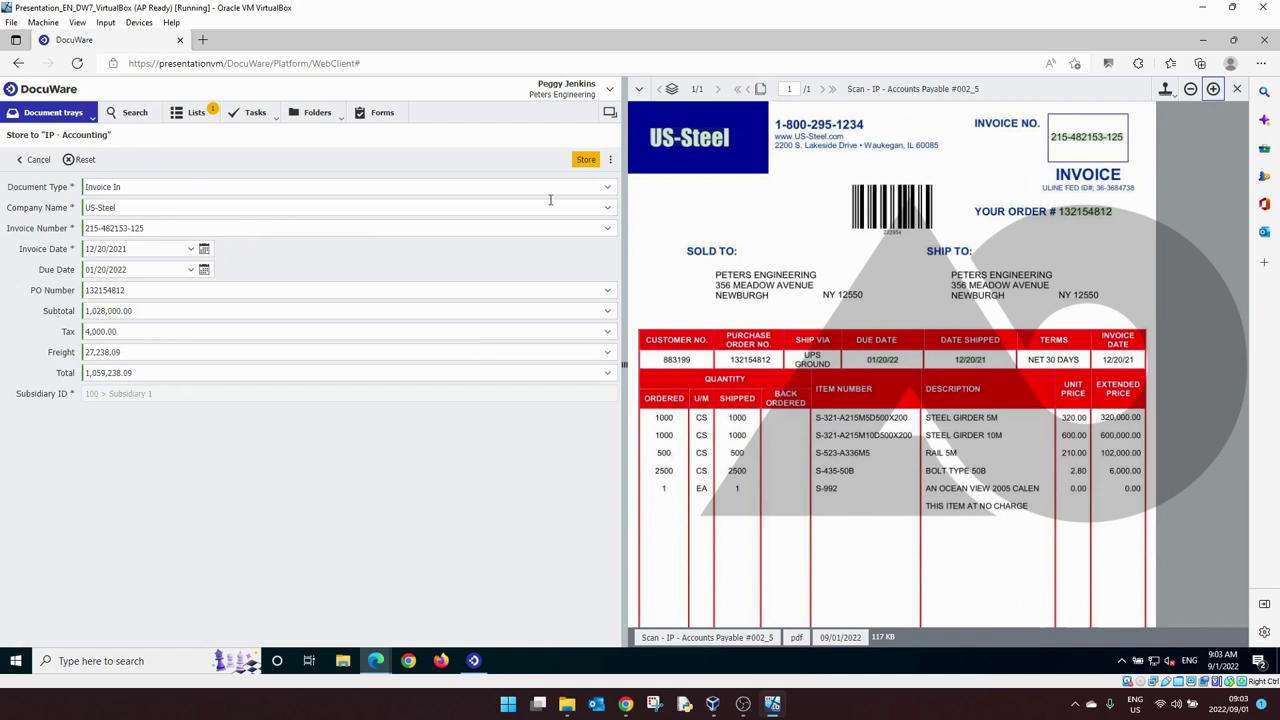
left_click(154, 207)
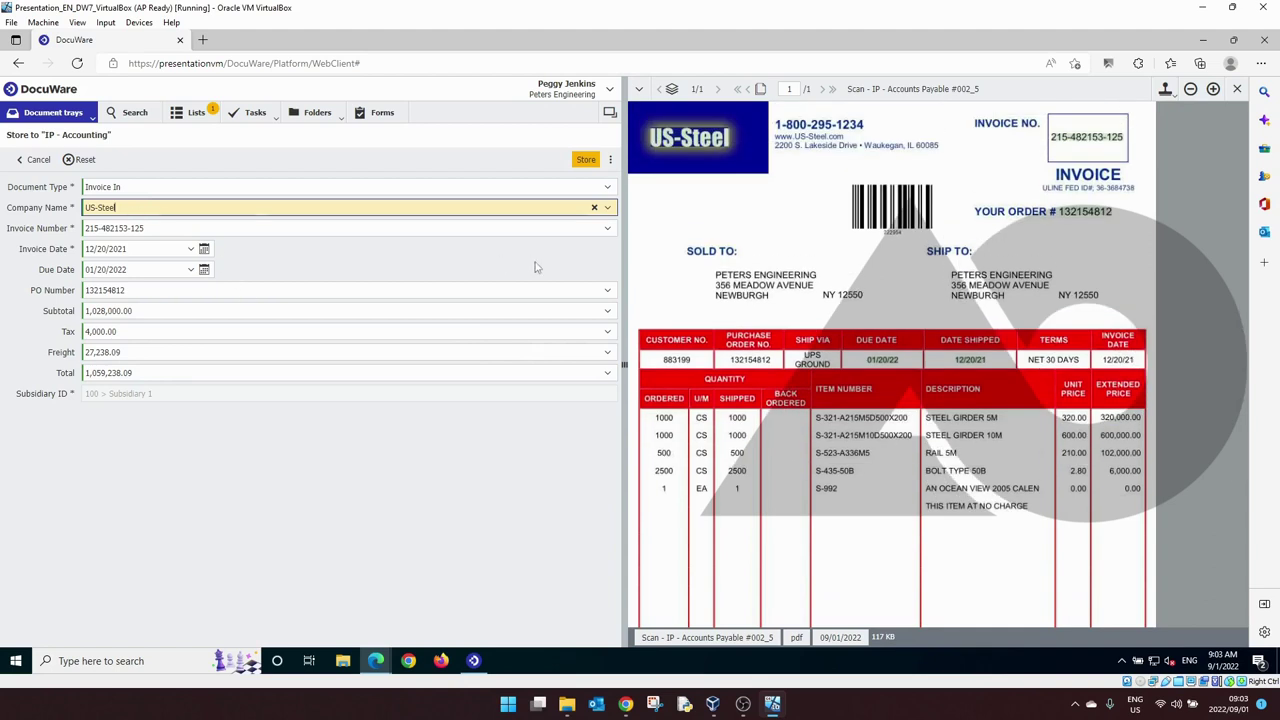
key("Tab")
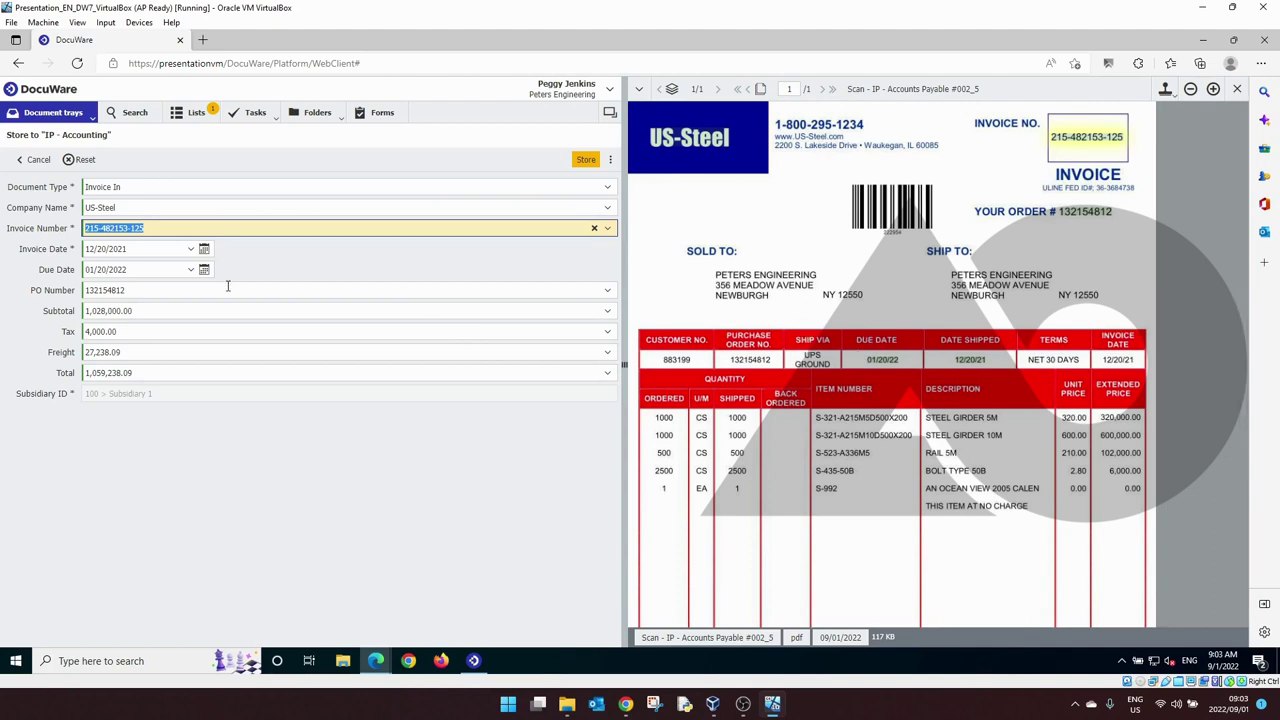
left_click(185, 296)
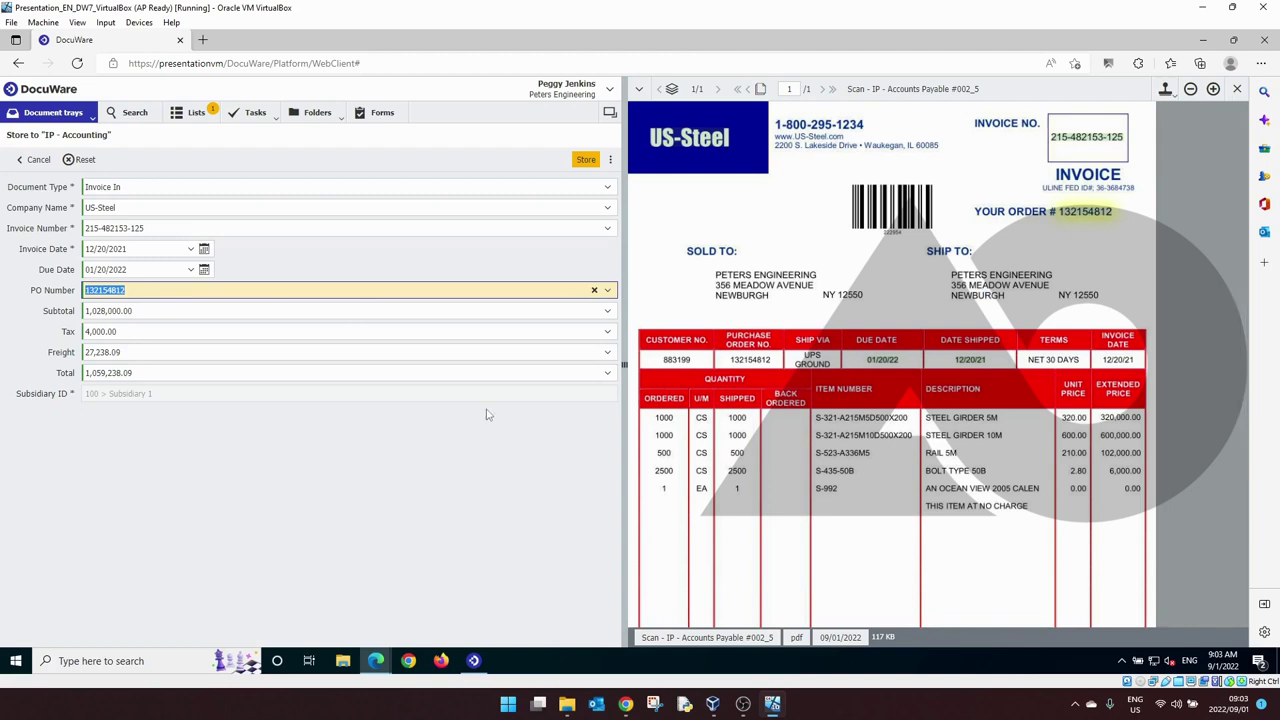
left_click(587, 162)
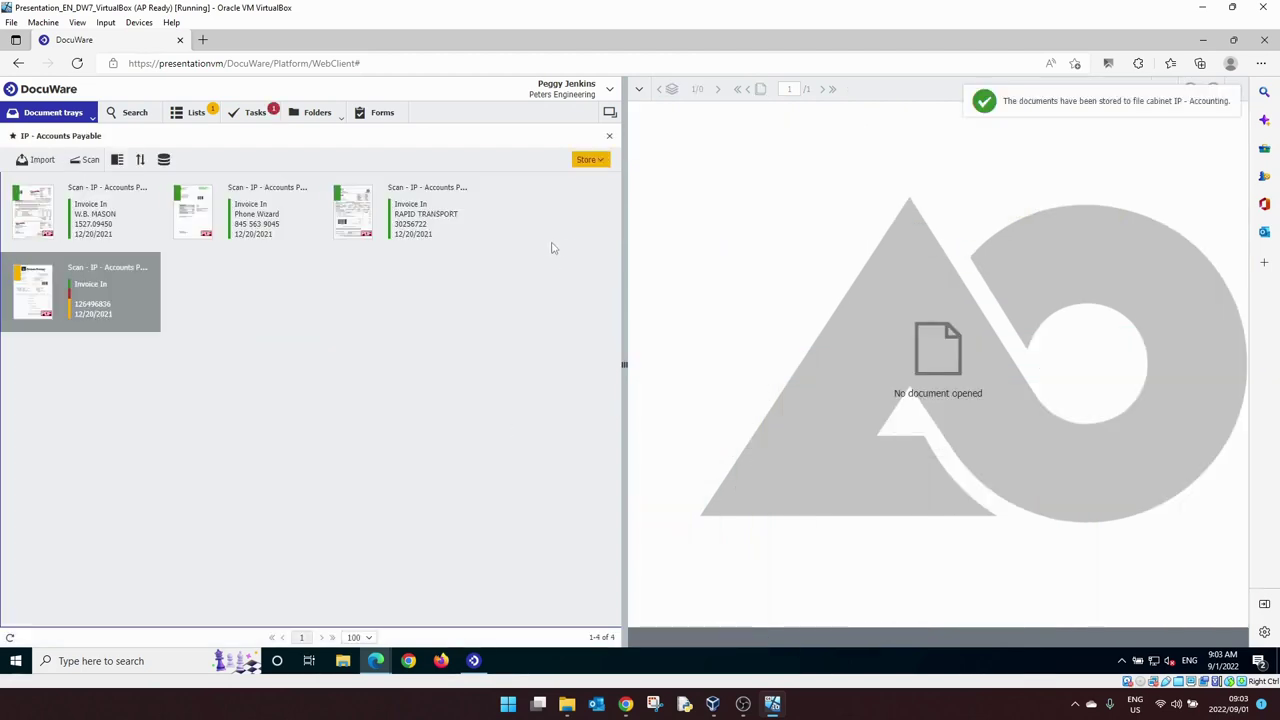
Open the US-Steel completion task and compare its invoice, purchase order and packing slip via IP - 3-way-match
left_click(255, 114)
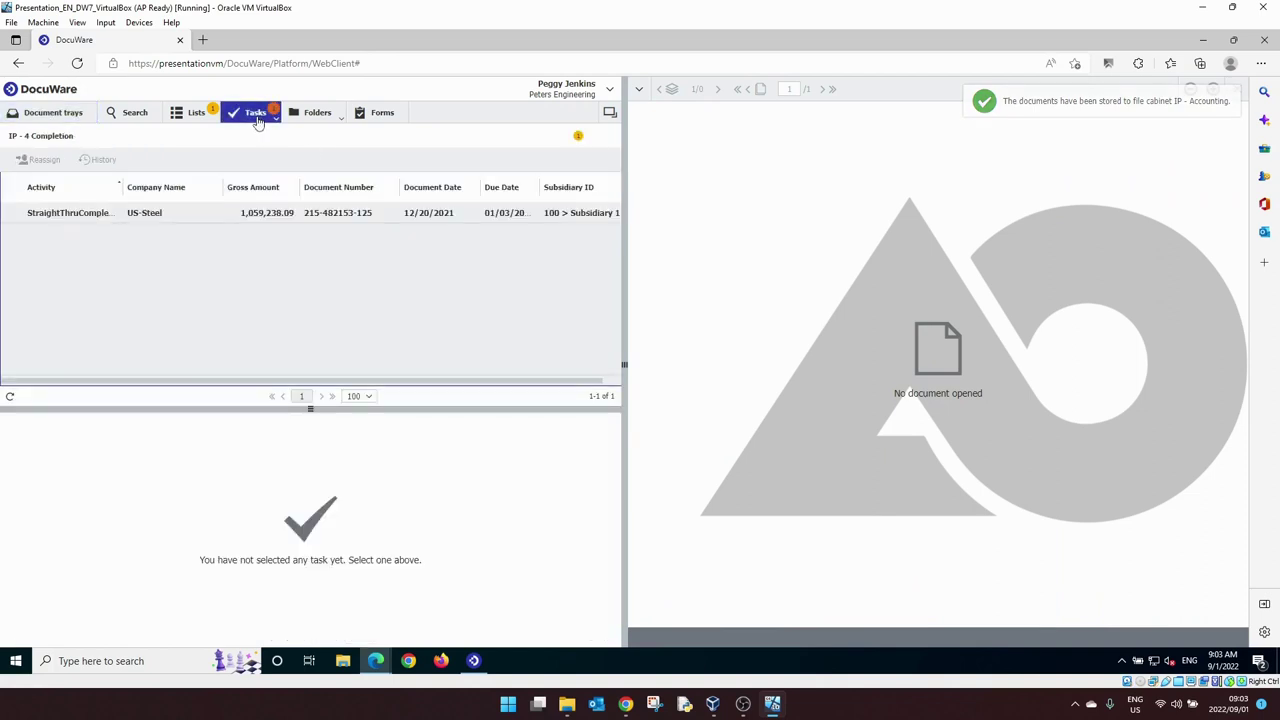
left_click(62, 214)
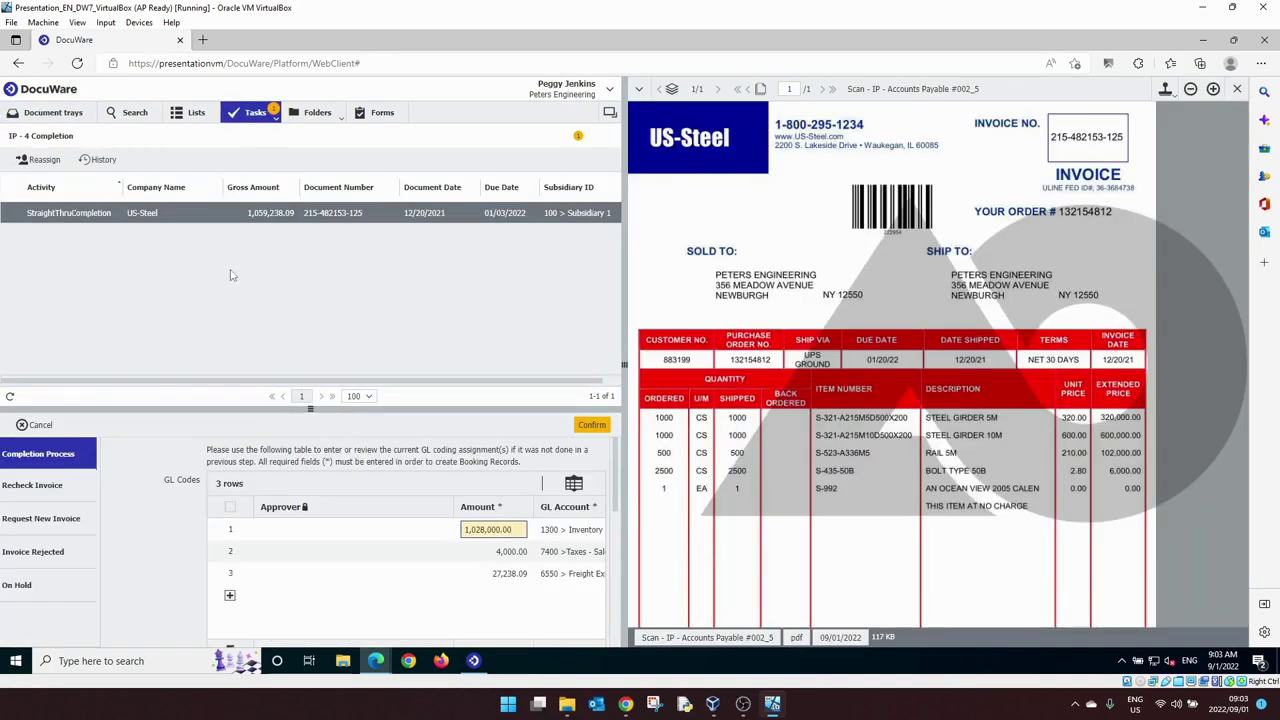
left_click(638, 88)
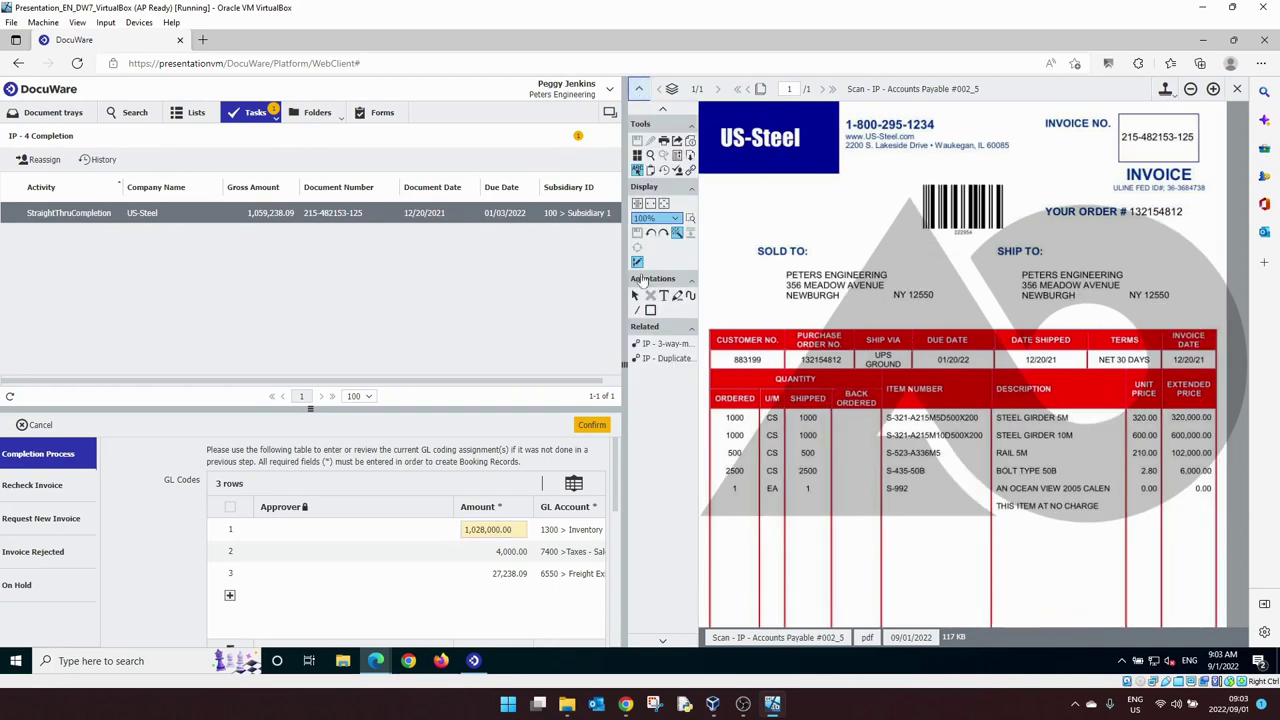
left_click(647, 345)
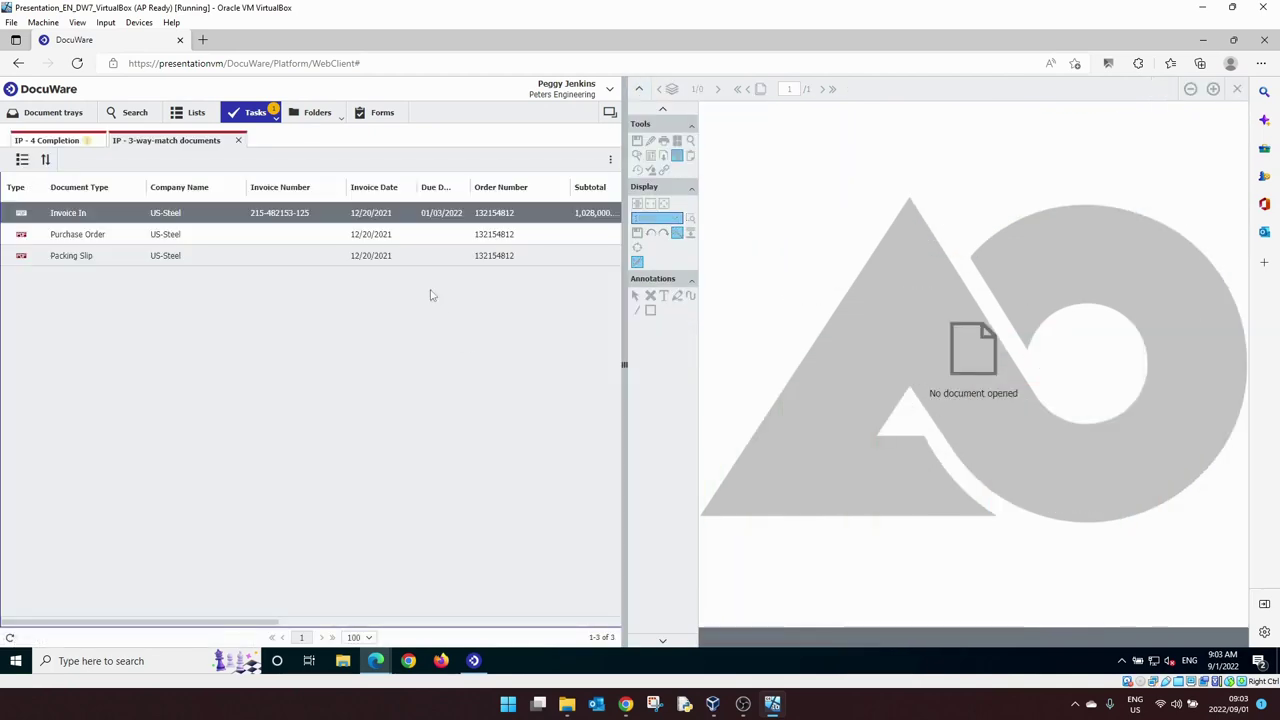
left_click(402, 214)
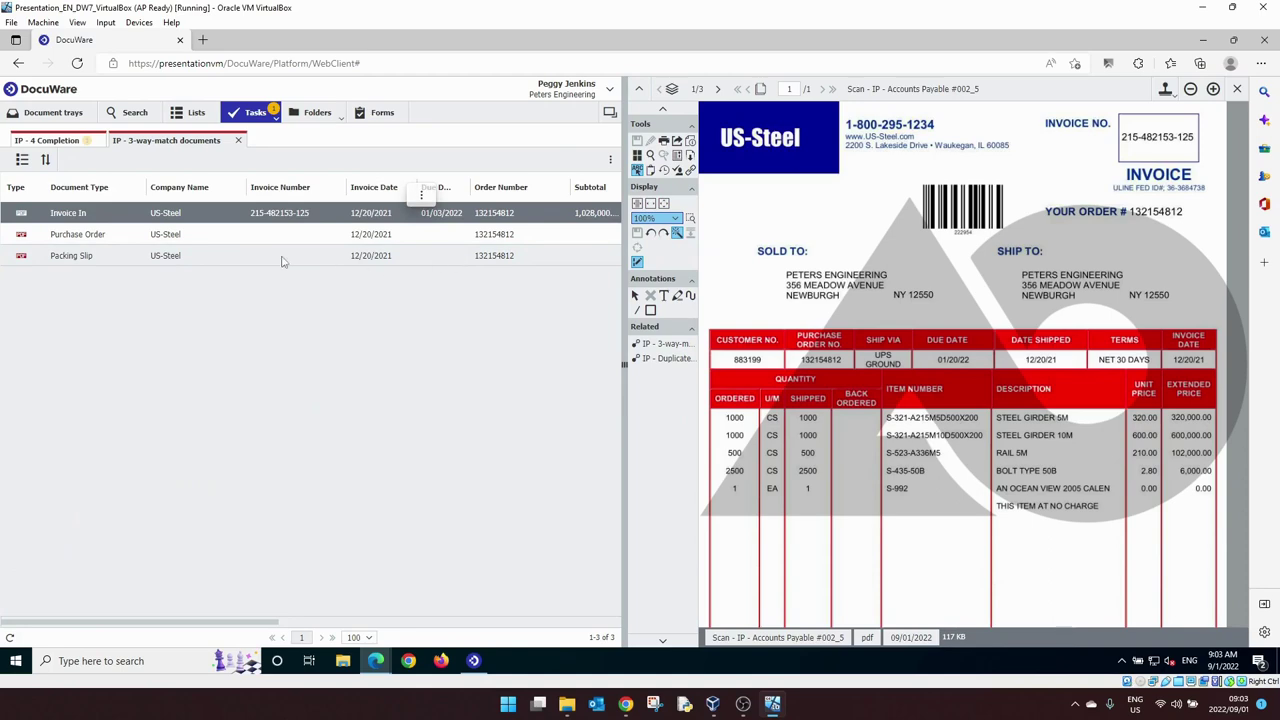
left_click(250, 234)
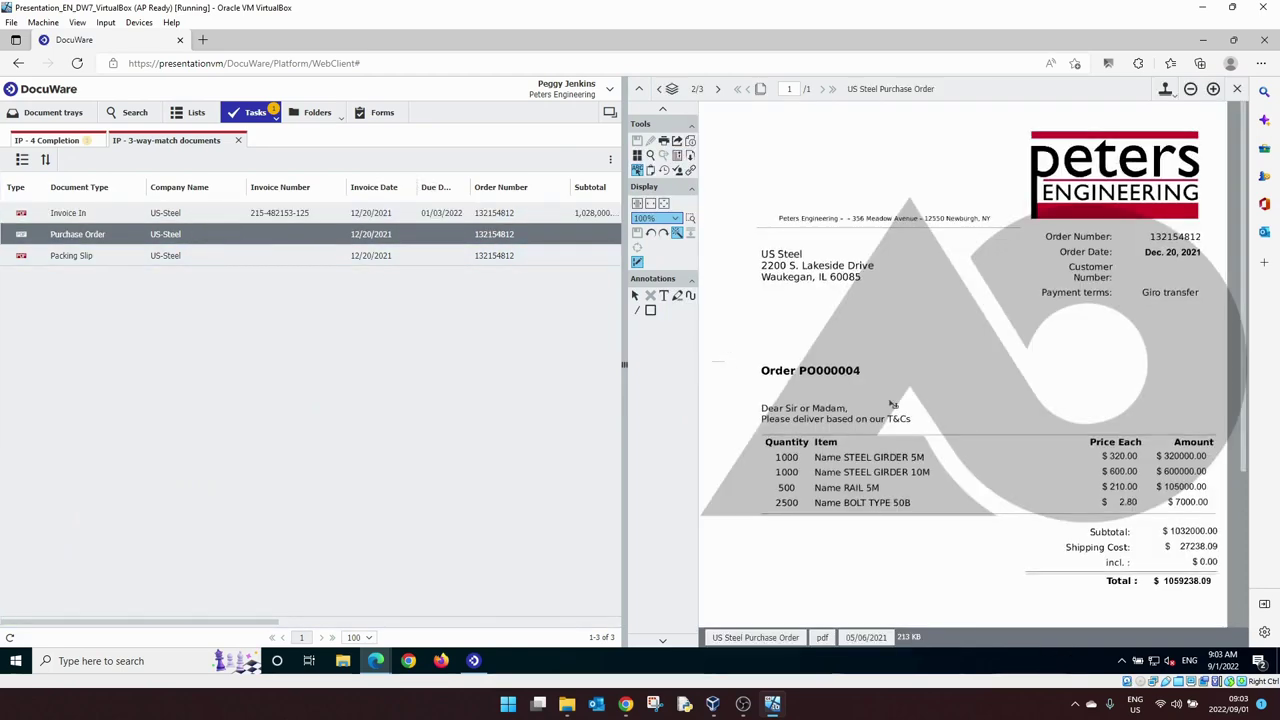
left_click(206, 260)
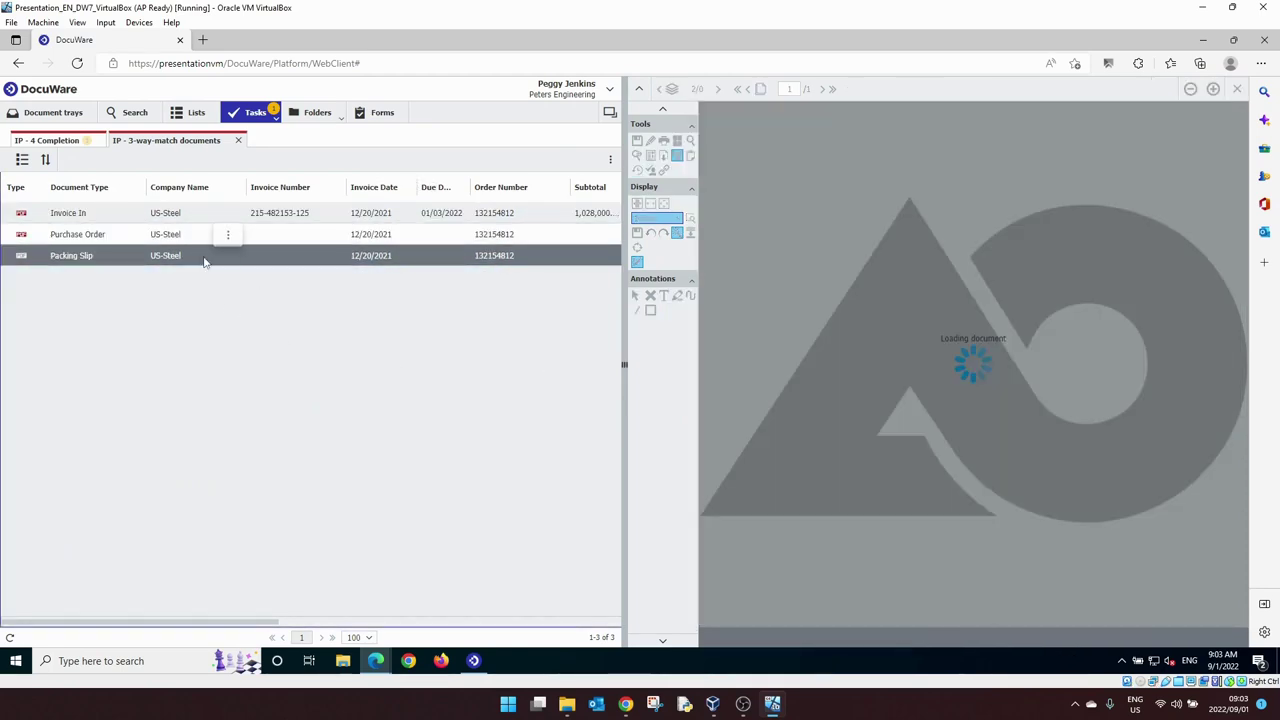
scroll(995, 498, "down", 3)
scroll(995, 498, "down", 2)
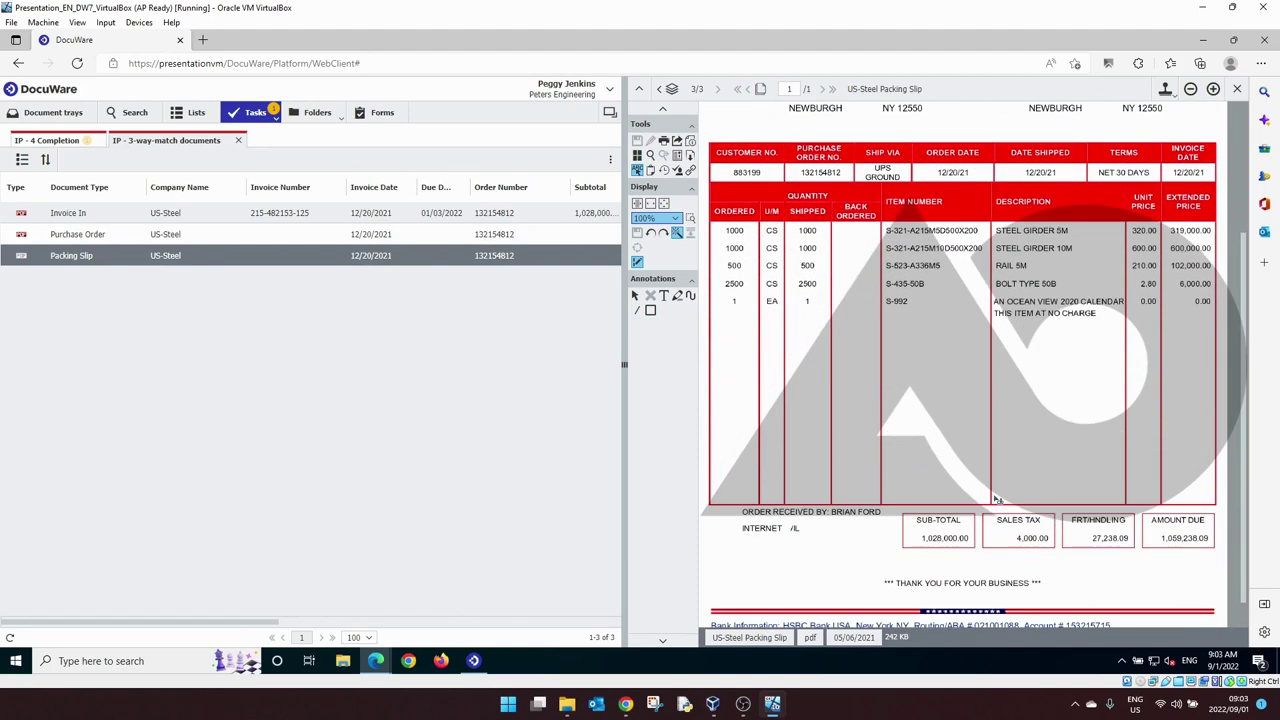
Review the three GL code rows totaling 1,059,238.09 and confirm the US-Steel task
left_click(238, 141)
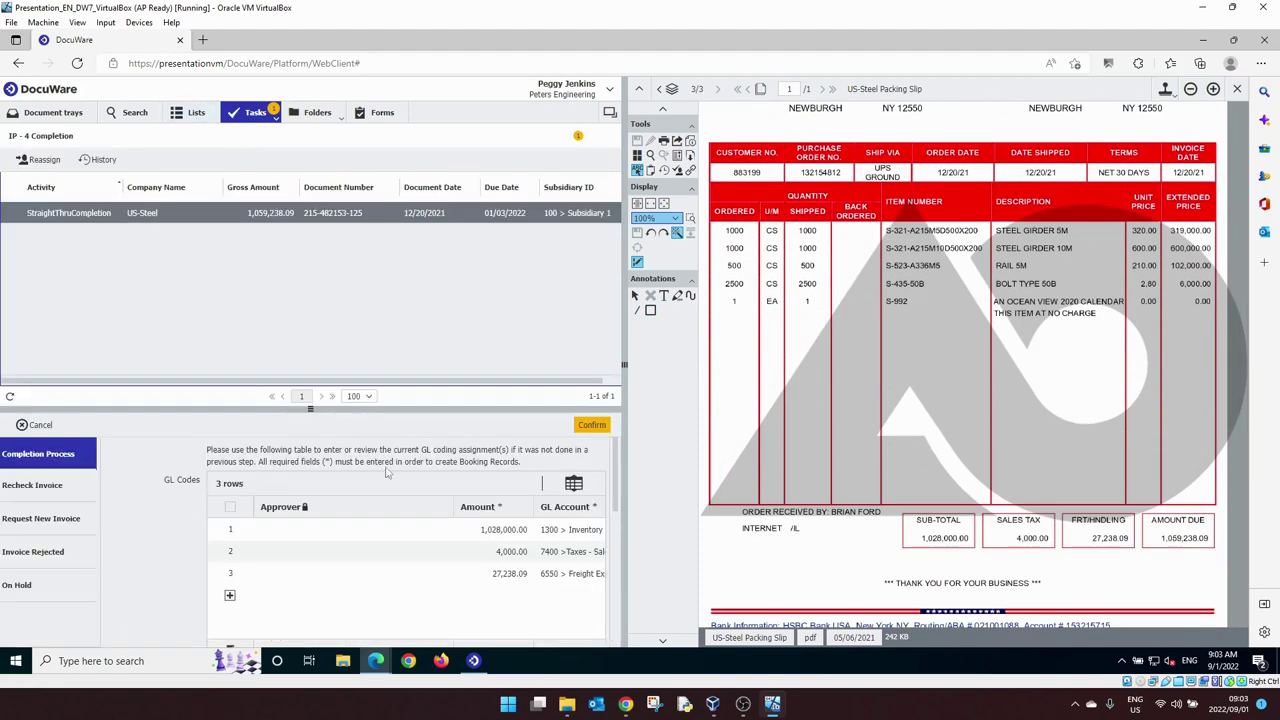
left_click(572, 485)
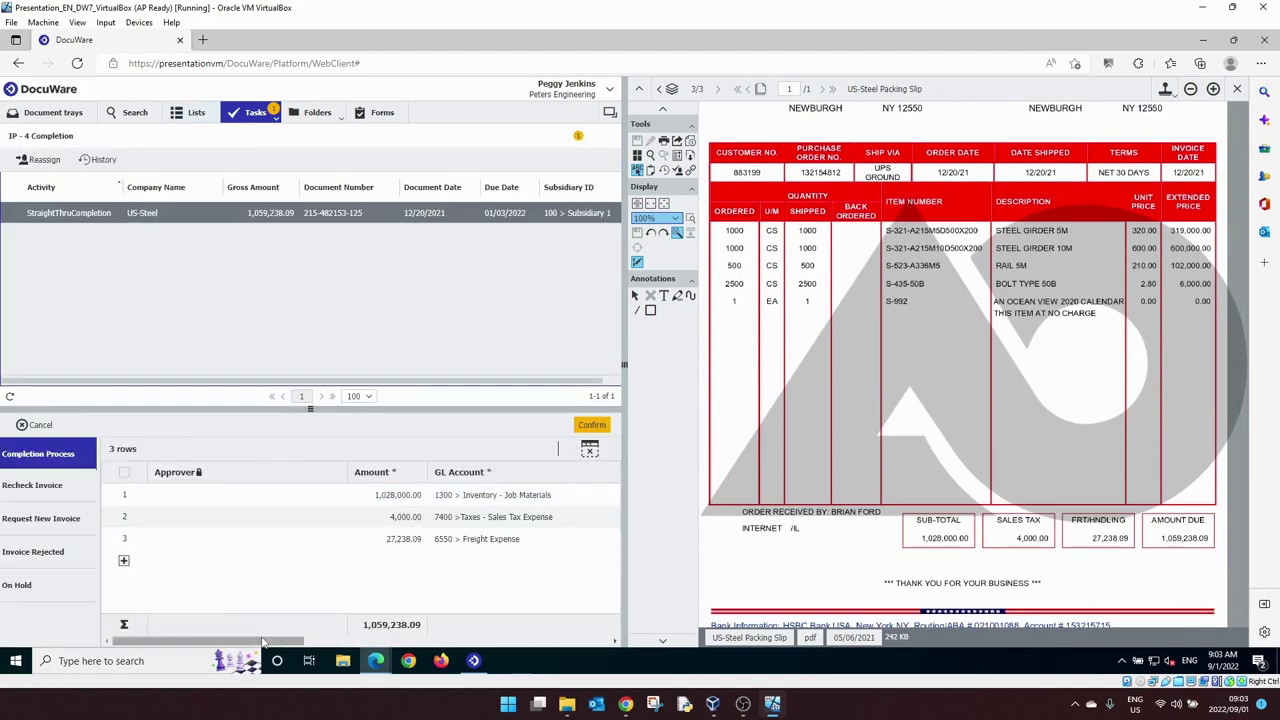
left_click_drag(265, 643, 337, 643)
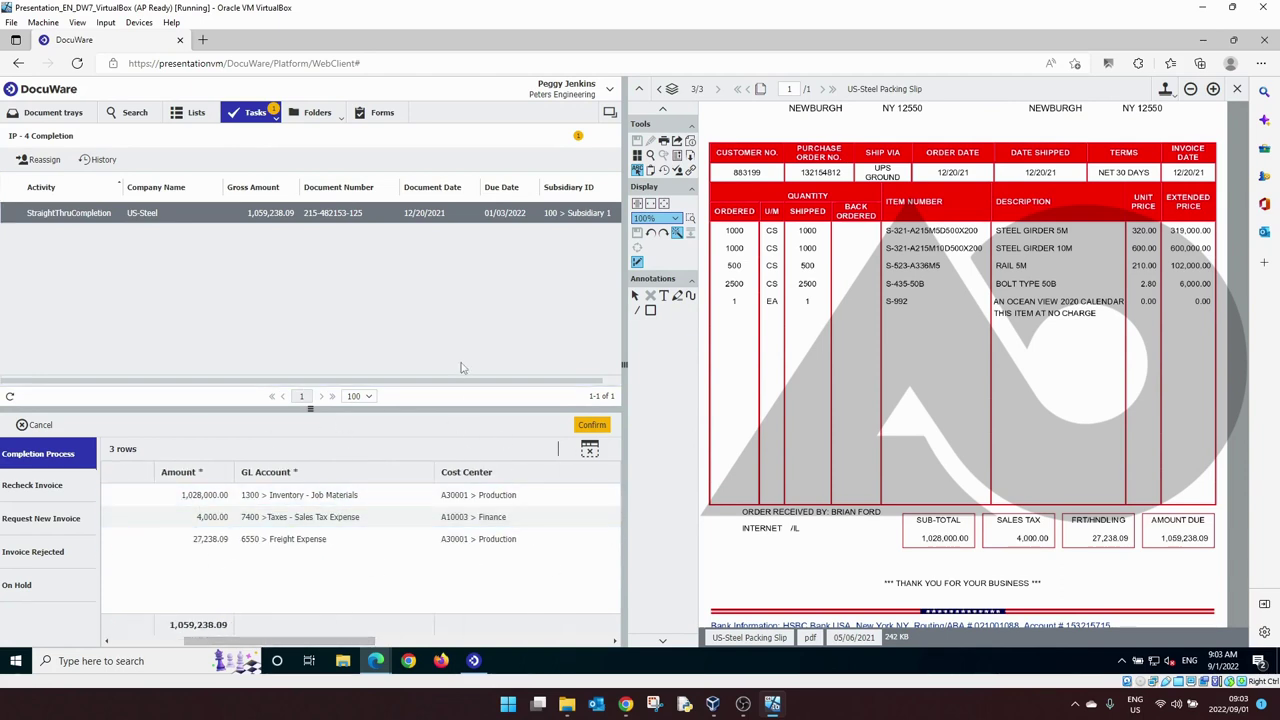
left_click(588, 426)
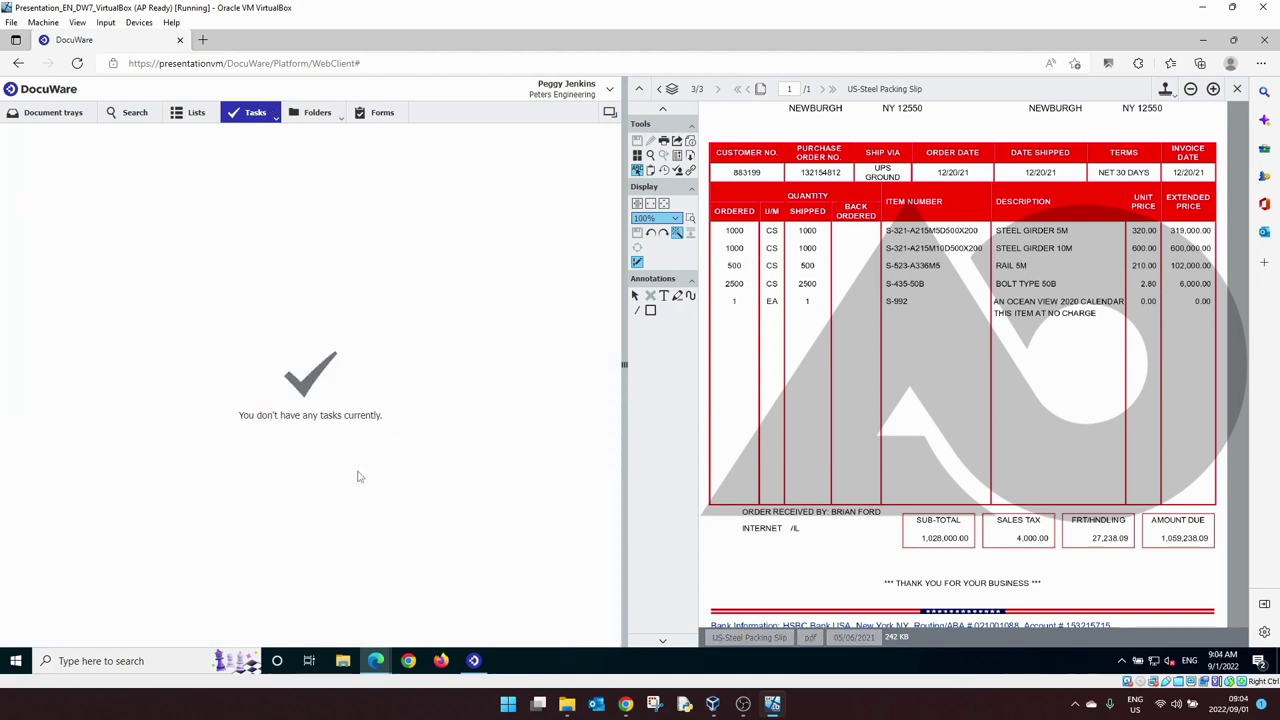
Index the Storage Experts invoice with company STORAGE EXPERTS, INC., PO SIMON and subtotal 578.00, then store it
left_click(45, 116)
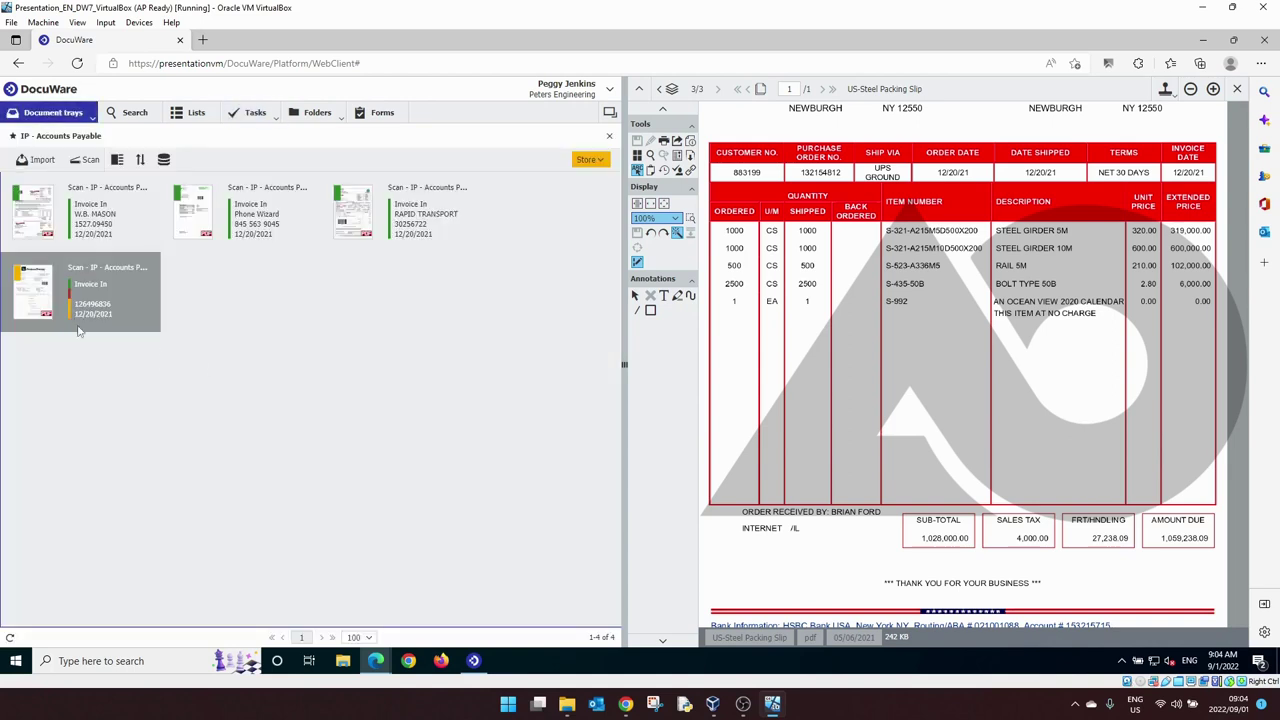
left_click(587, 159)
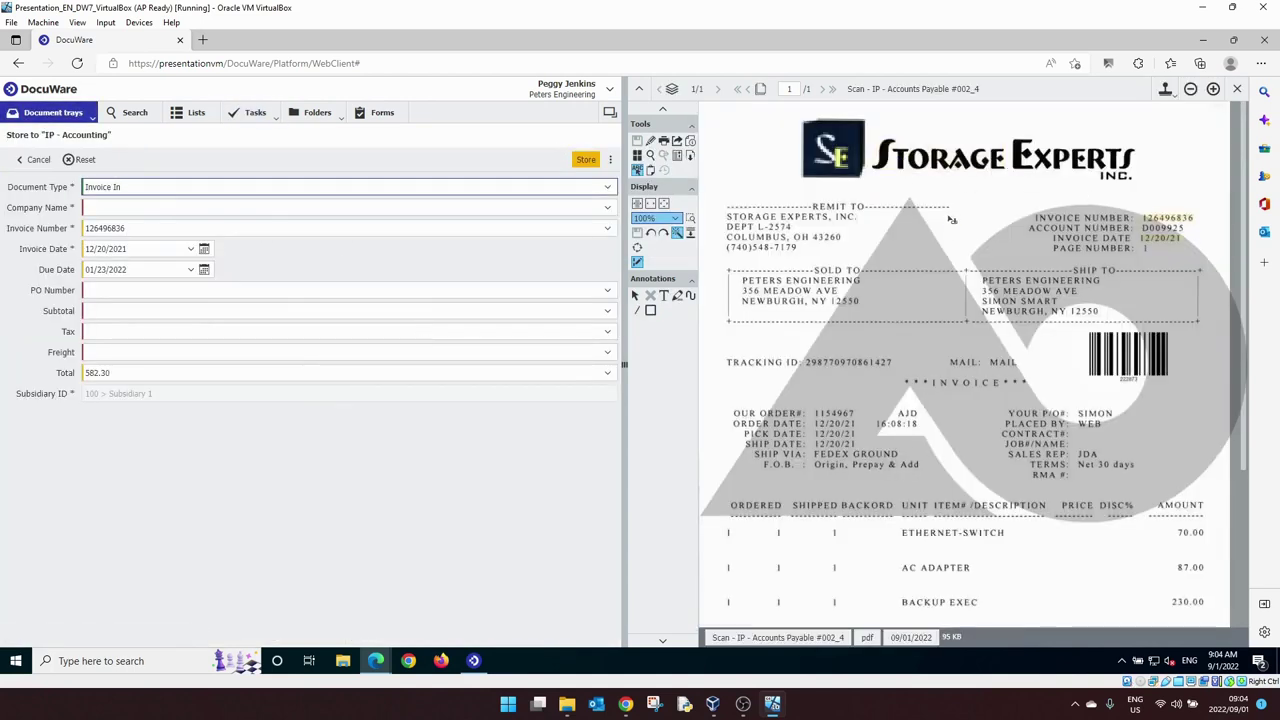
left_click(167, 206)
left_click_drag(726, 217, 855, 218)
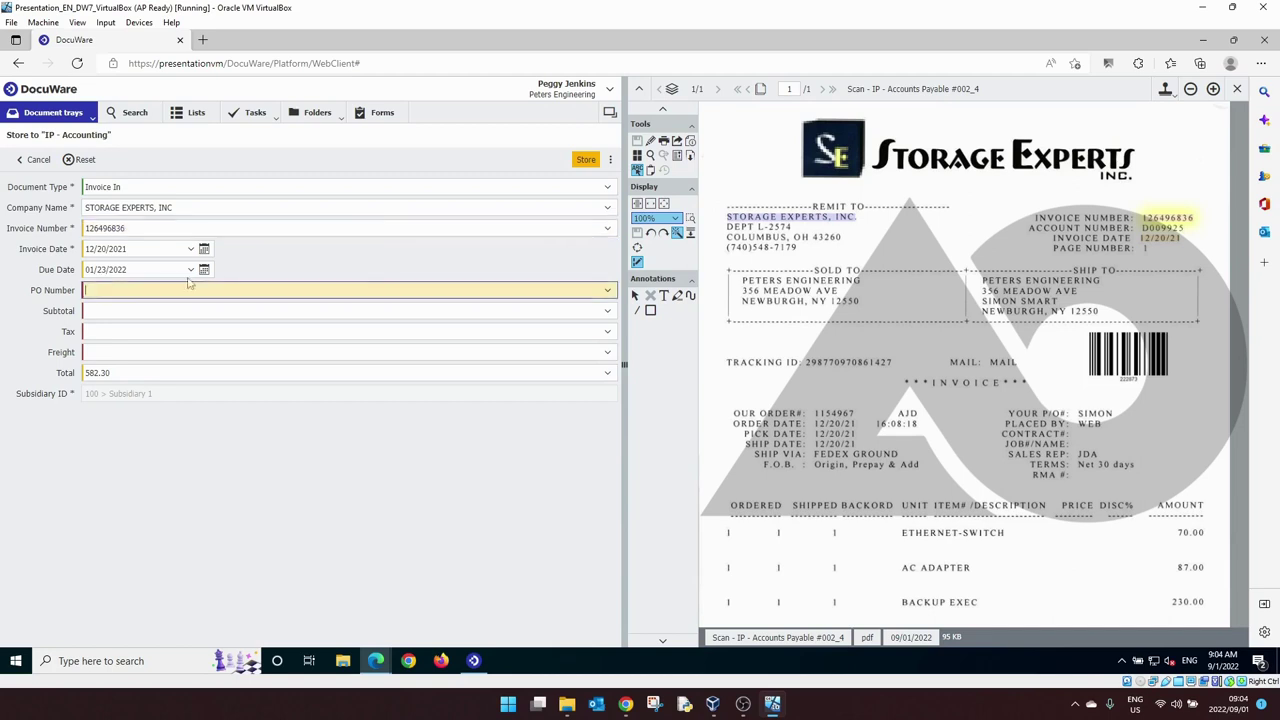
scroll(1083, 381, "down", 1)
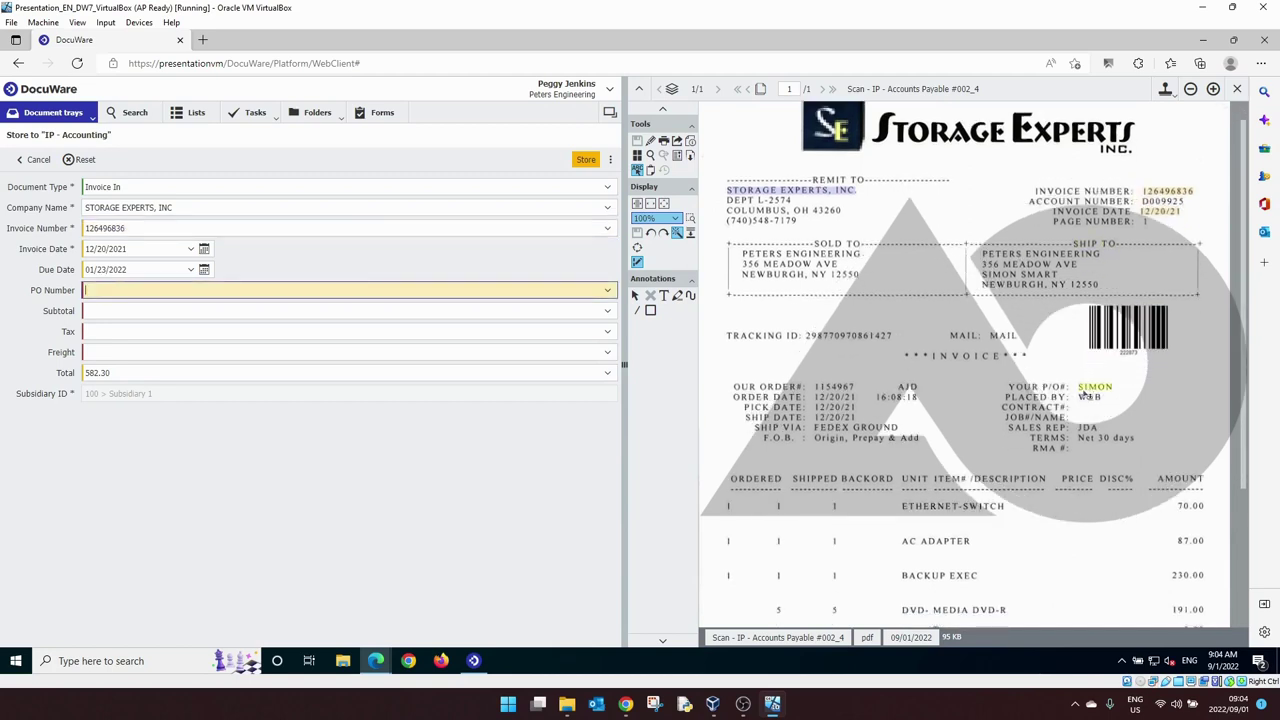
left_click_drag(1083, 396, 1110, 390)
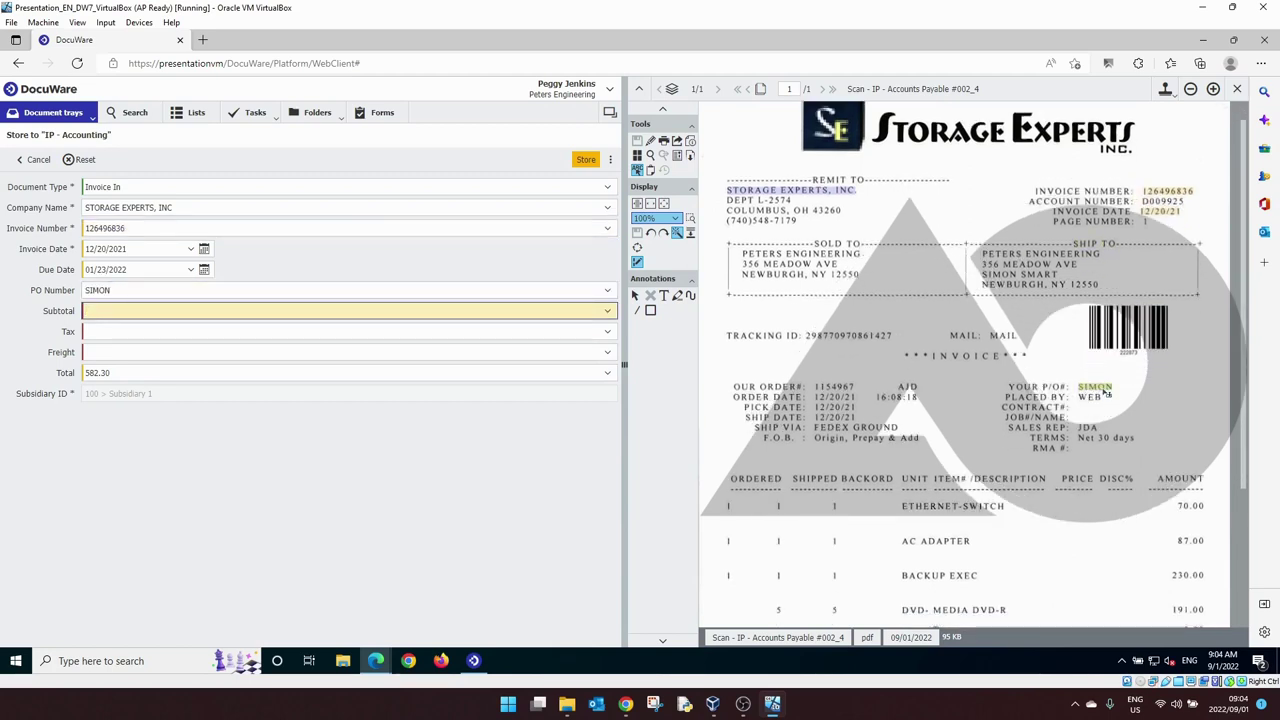
scroll(1107, 393, "down", 3)
scroll(1107, 393, "down", 3)
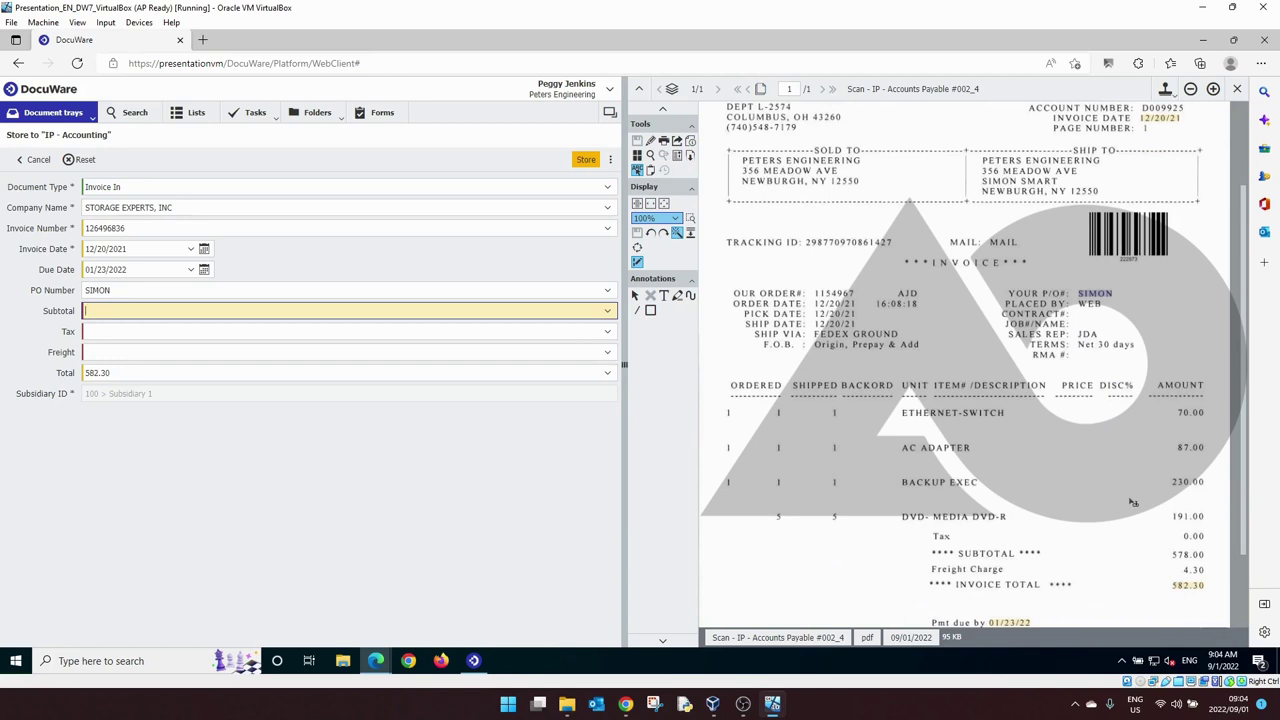
mouse_move(1172, 555)
left_mouse_down()
mouse_move(1205, 556)
mouse_move(1204, 537)
mouse_move(1205, 572)
left_mouse_up()
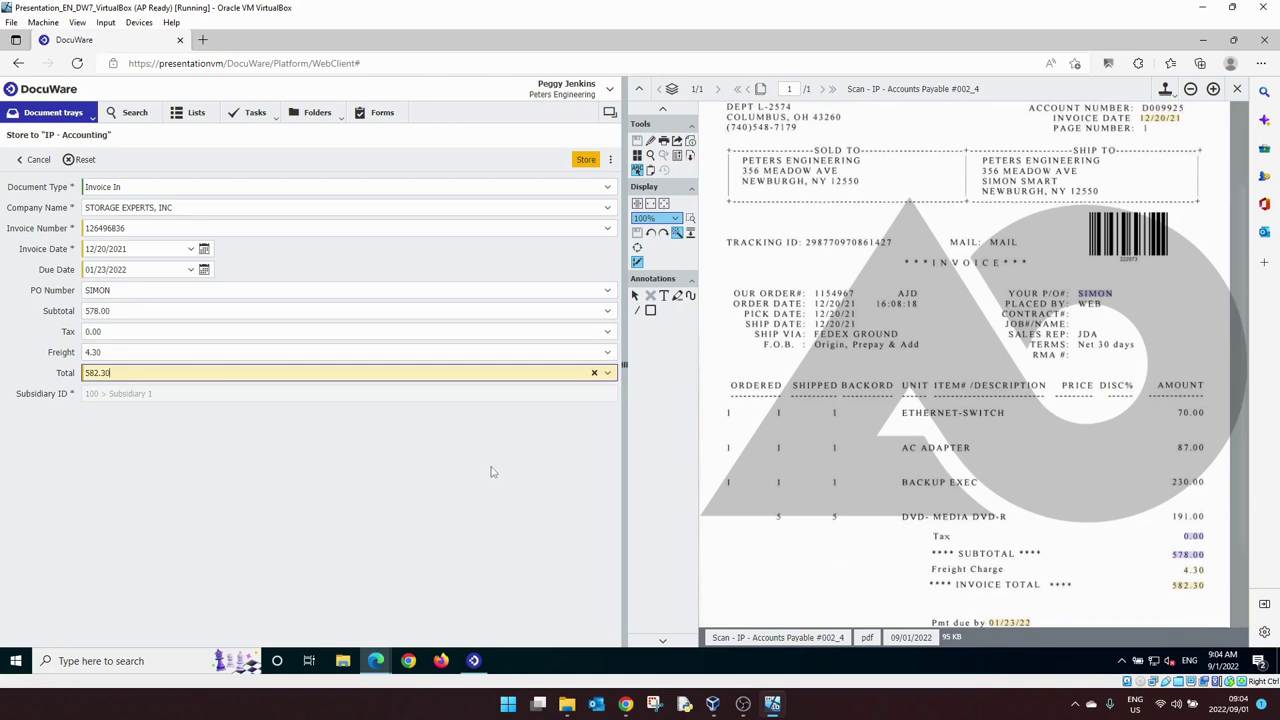
left_click(578, 157)
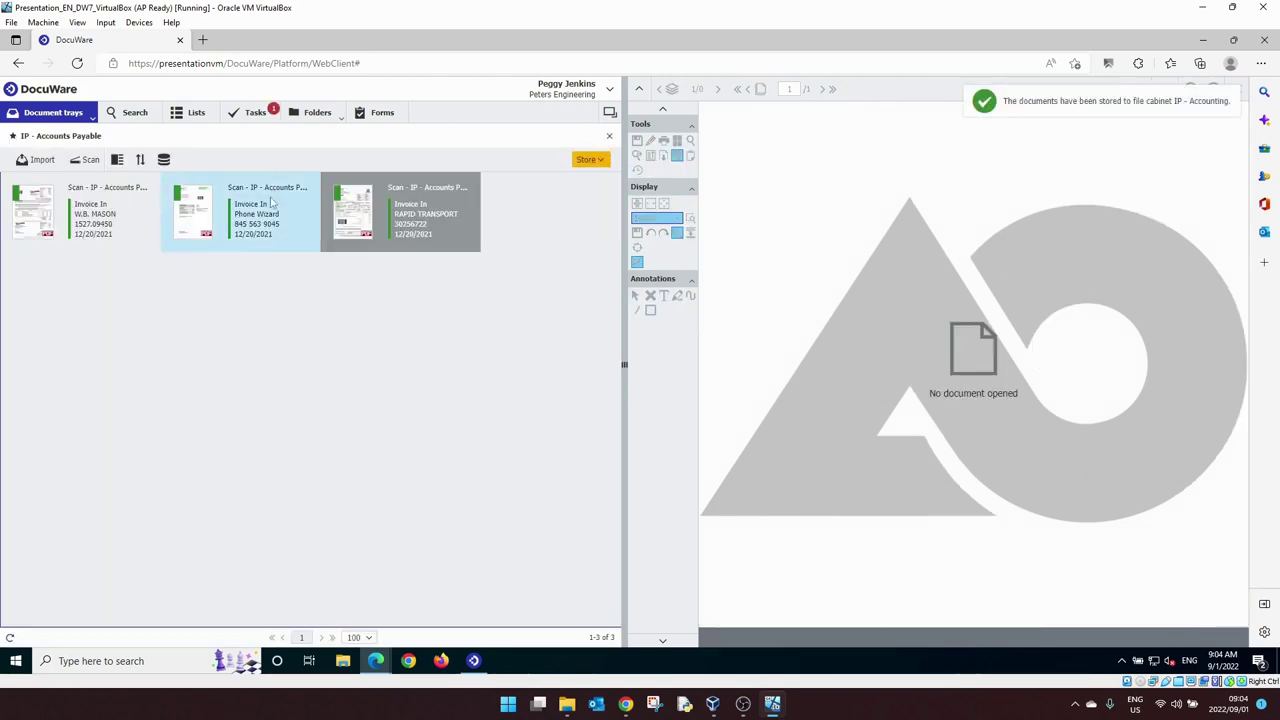
Open the Storage Experts Vendor Onboarding task and choose Request Onboarding
left_click(250, 114)
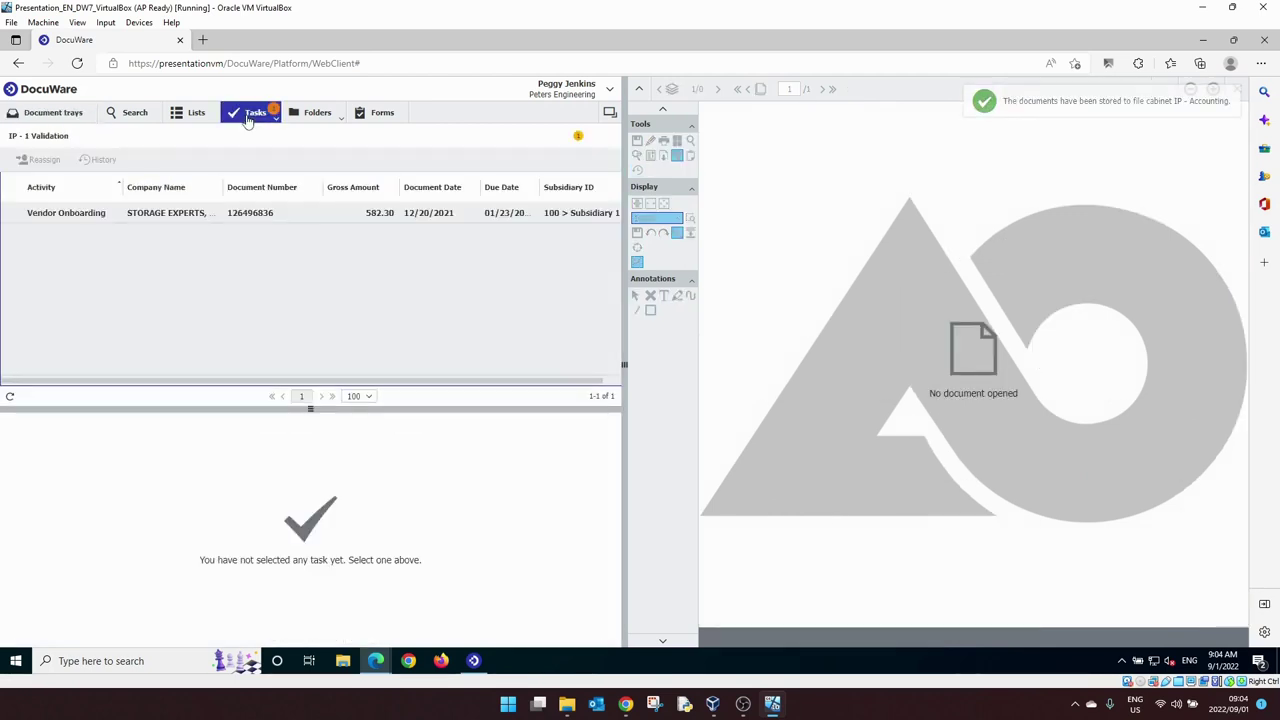
left_click(90, 214)
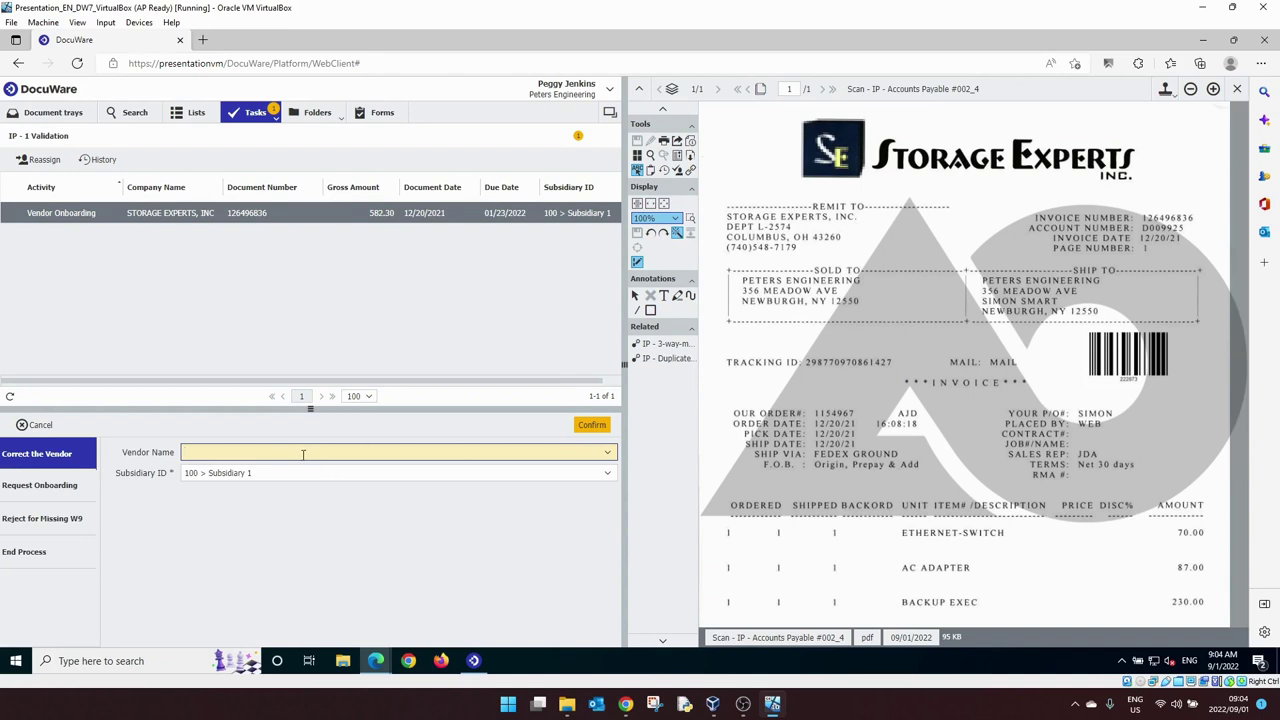
left_click(62, 487)
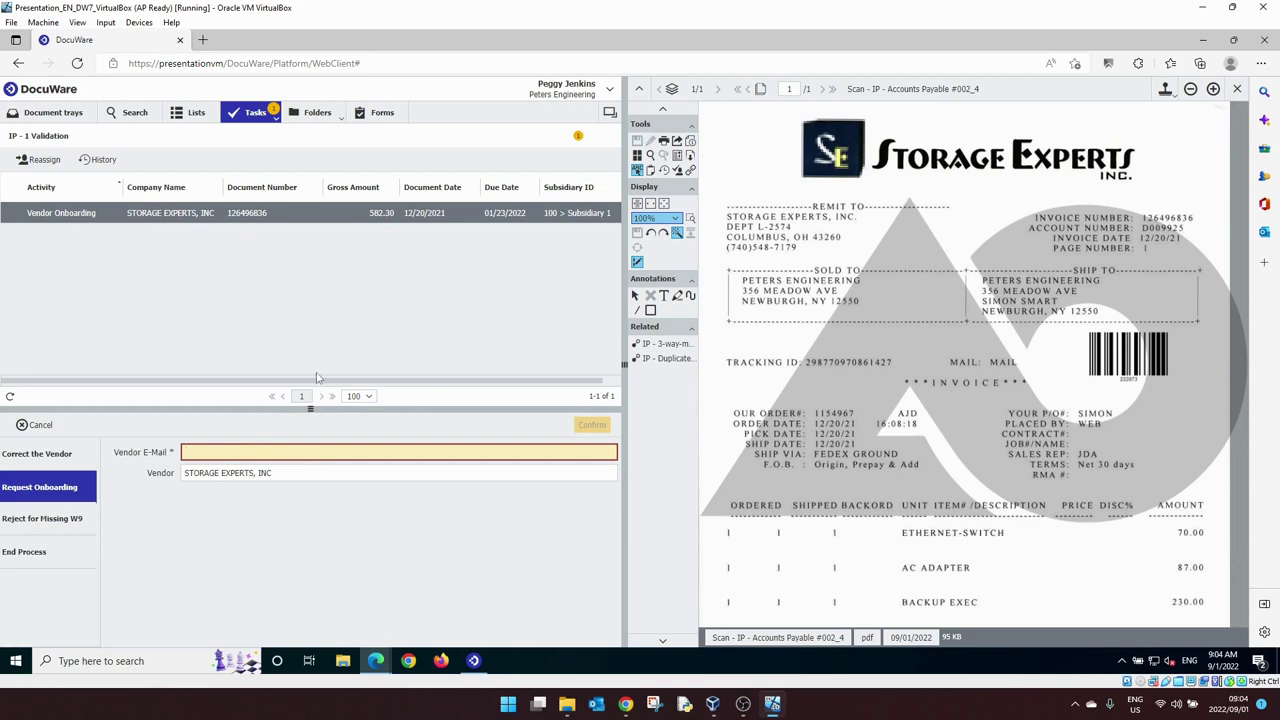
Store the W.B. Mason invoice to IP - Accounting and open its Check Details task
left_click(55, 113)
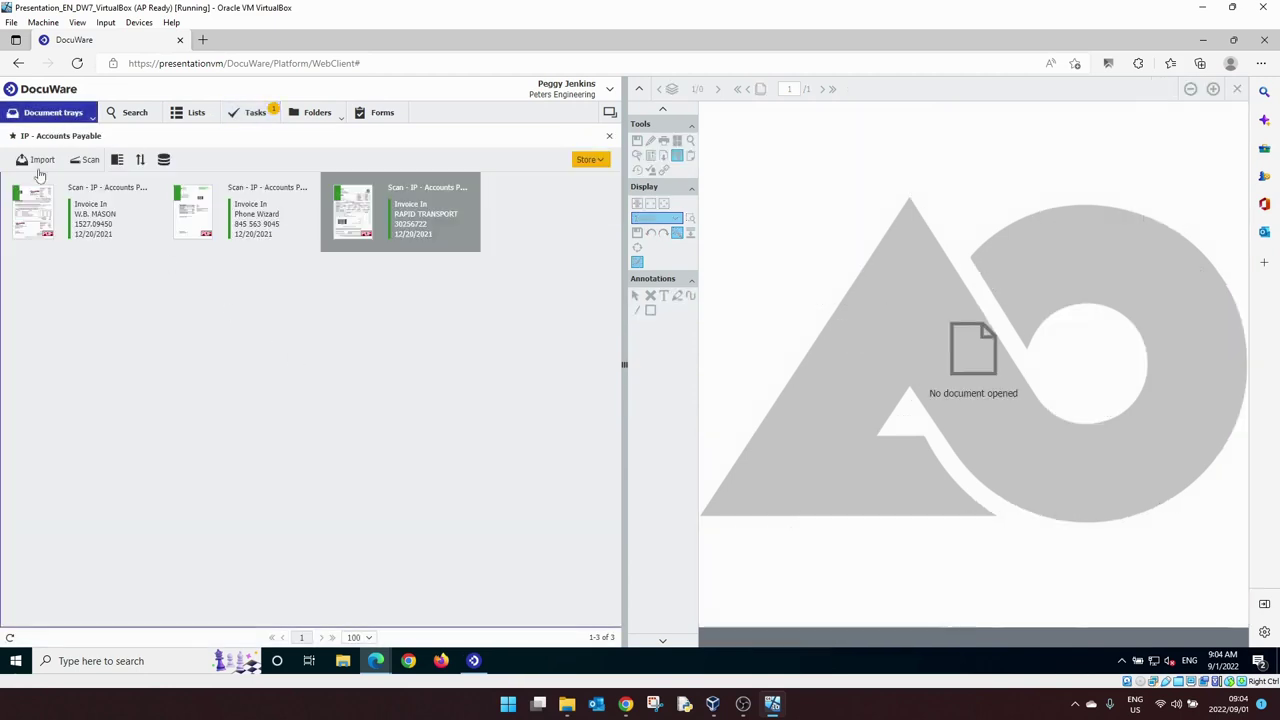
left_click(64, 218)
left_click(588, 160)
left_click(620, 175)
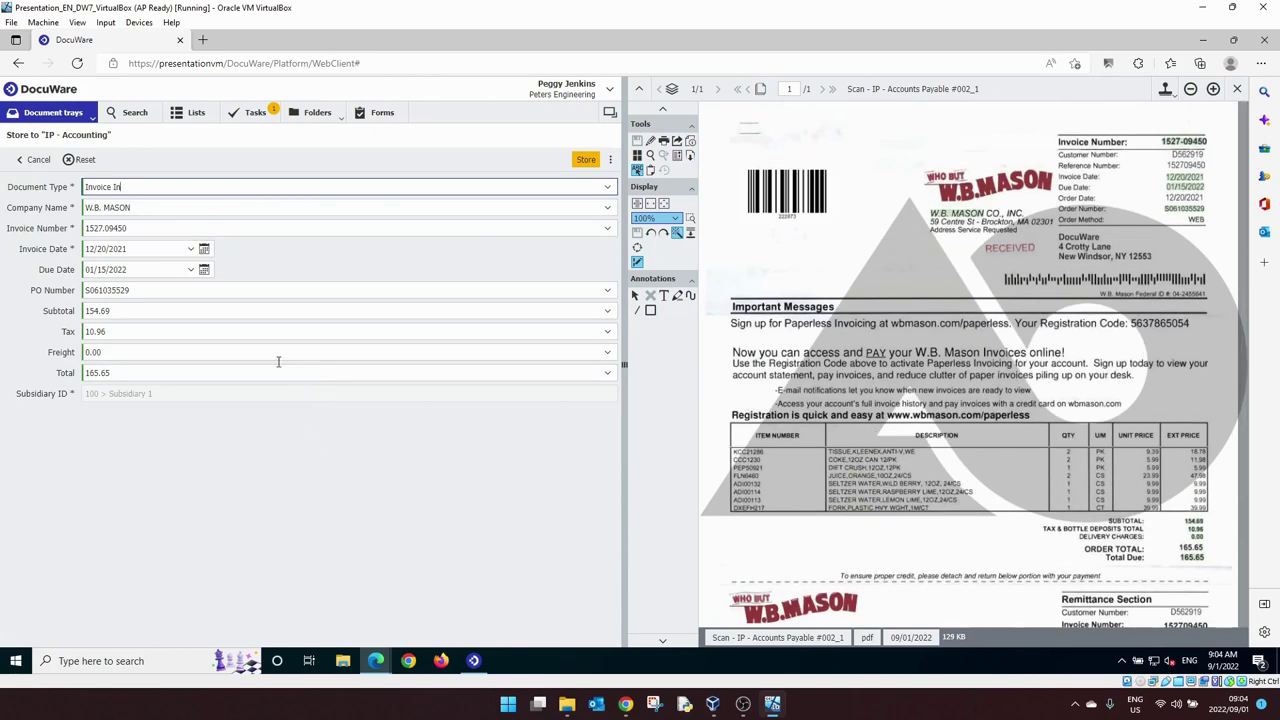
left_click(586, 159)
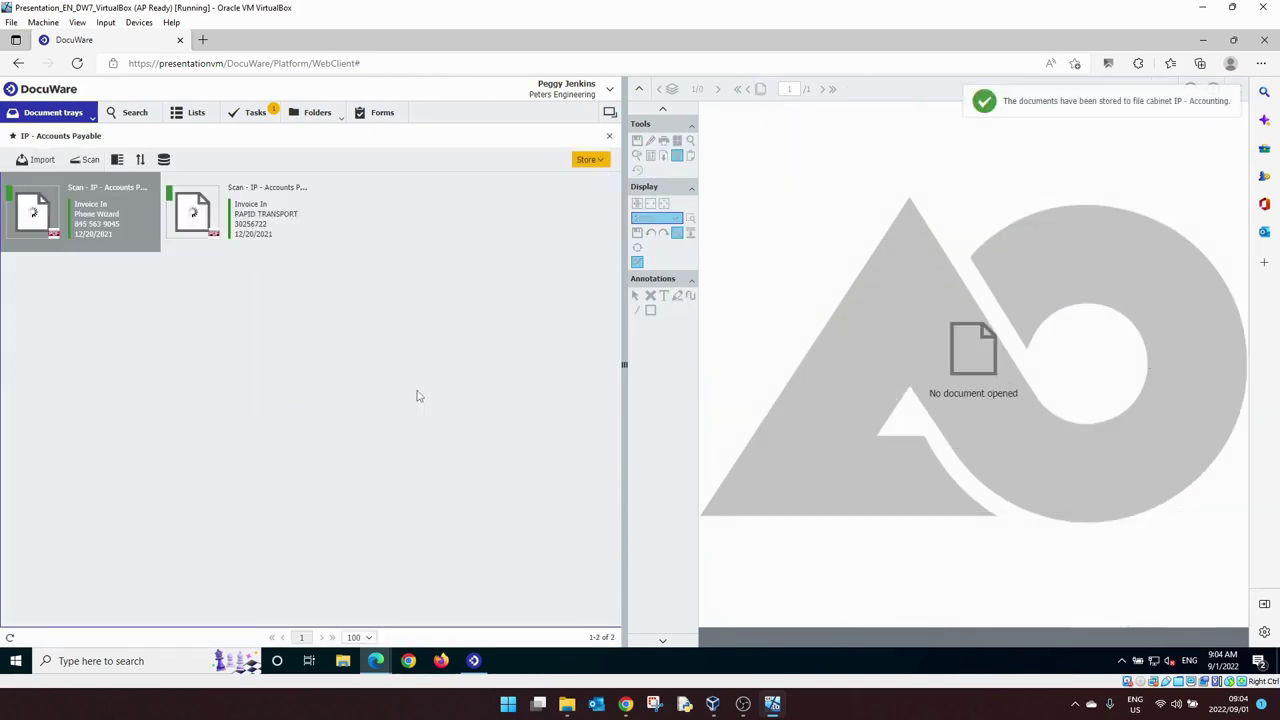
left_click(255, 112)
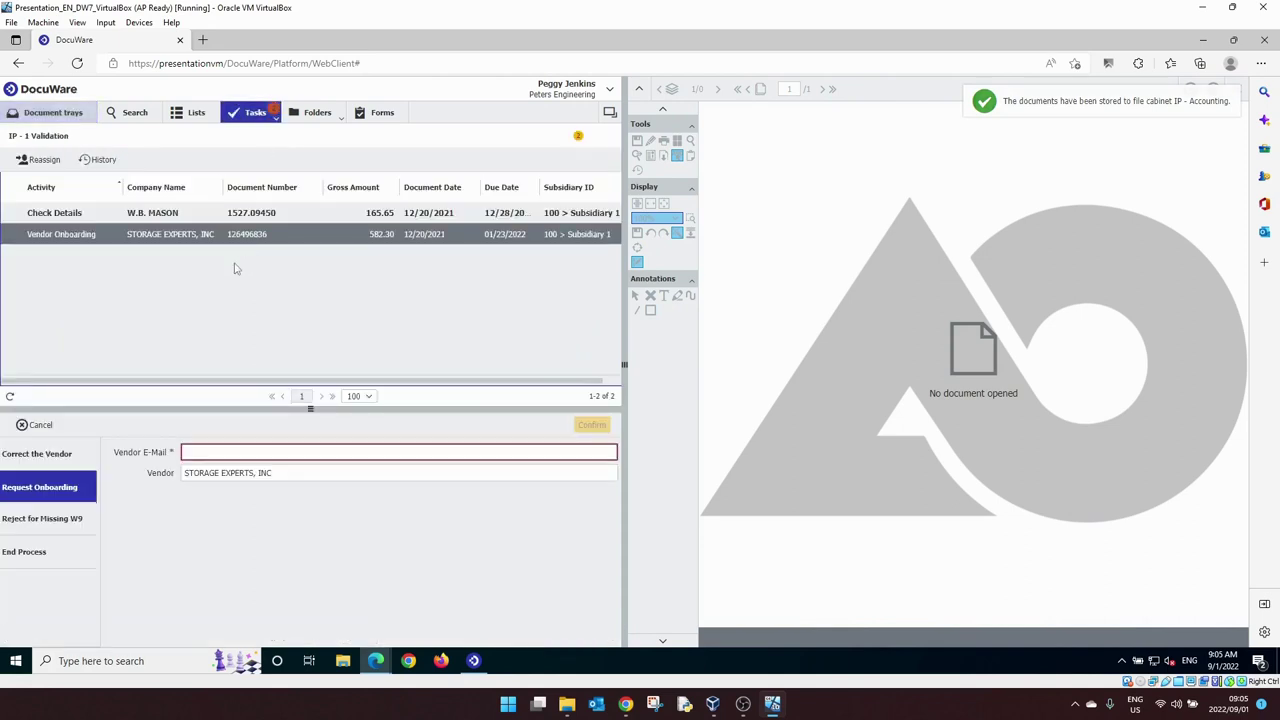
left_click(100, 214)
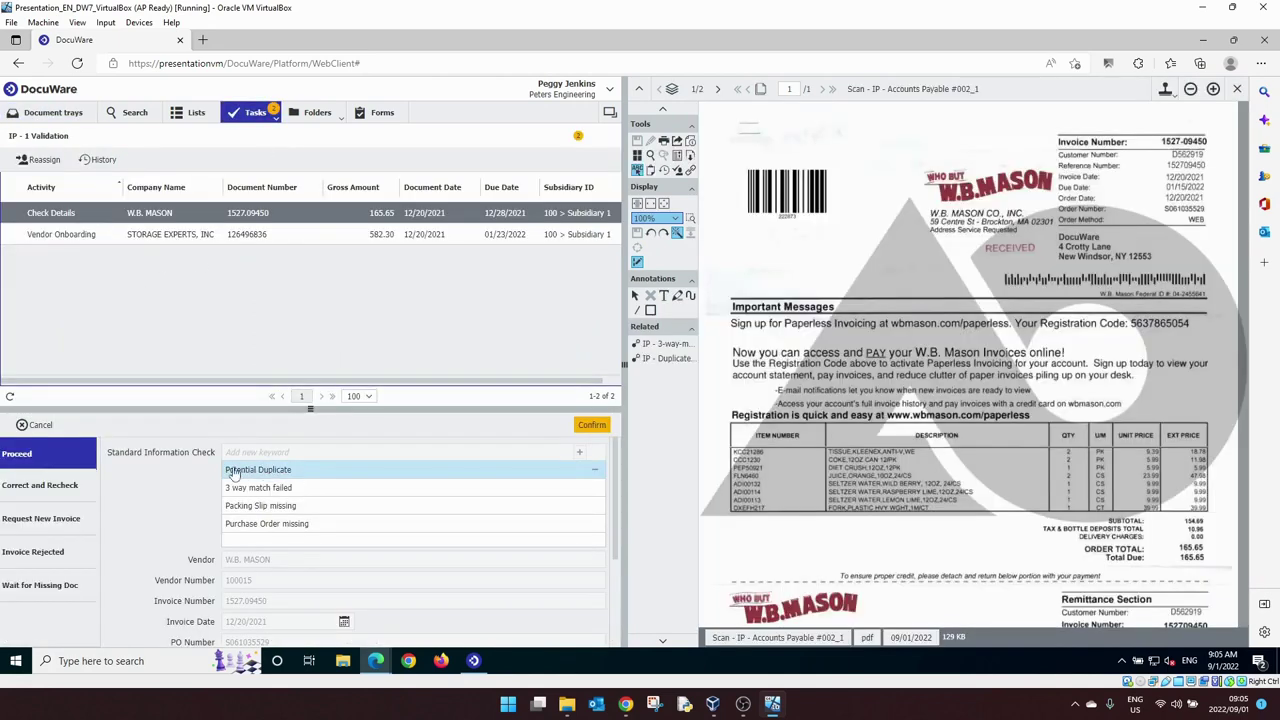
Export the invoices with the Microsoft Dynamics GP (US) configuration to the Desktop as 2021-12
left_click(366, 356)
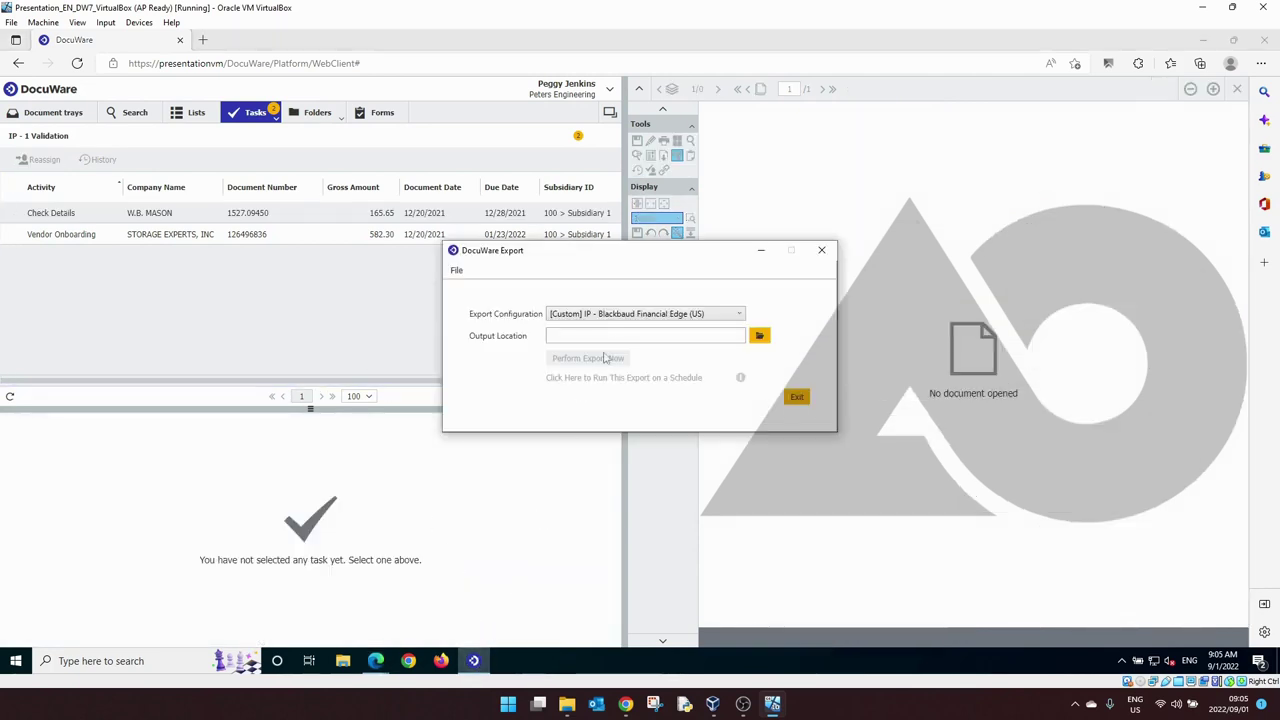
left_click(622, 316)
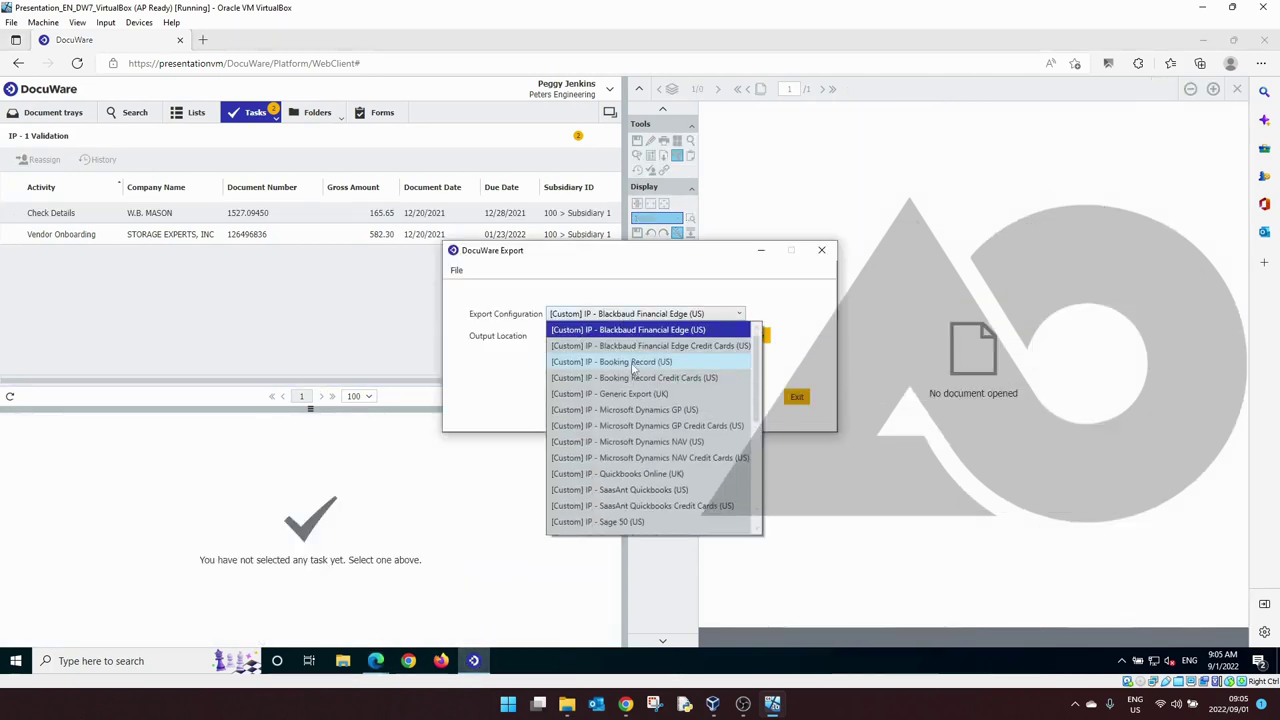
left_click(651, 418)
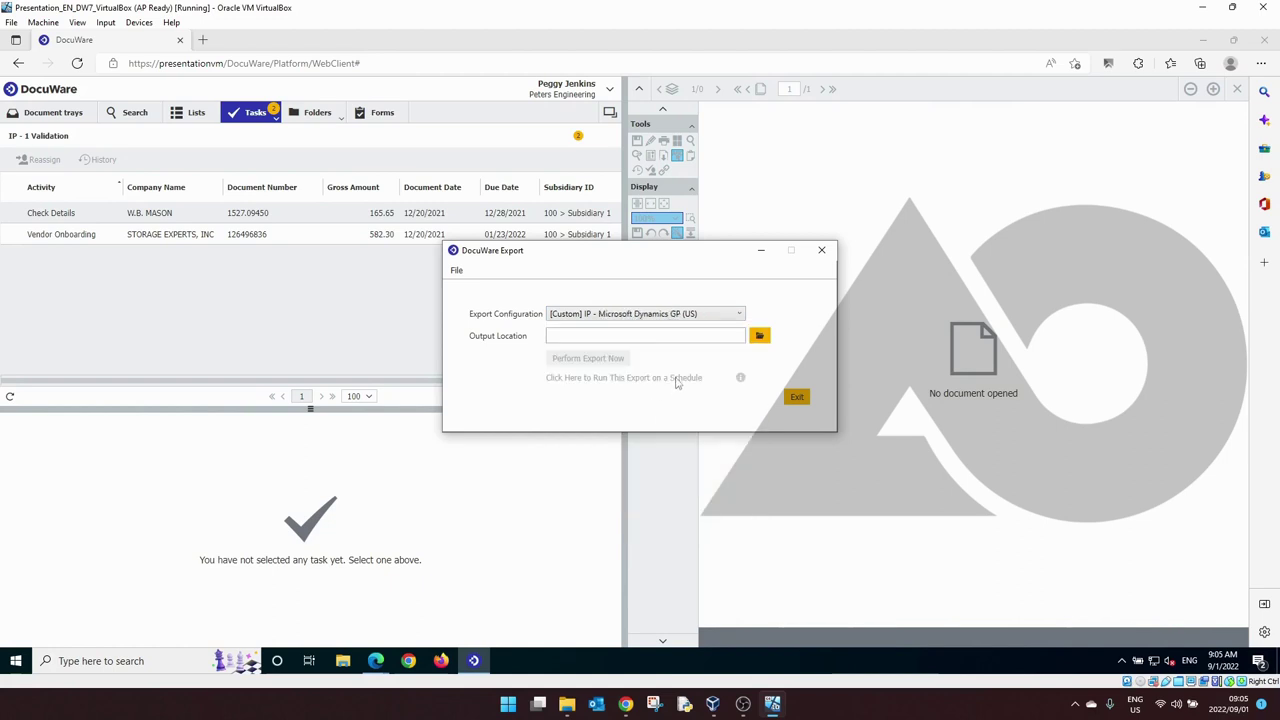
left_click(760, 336)
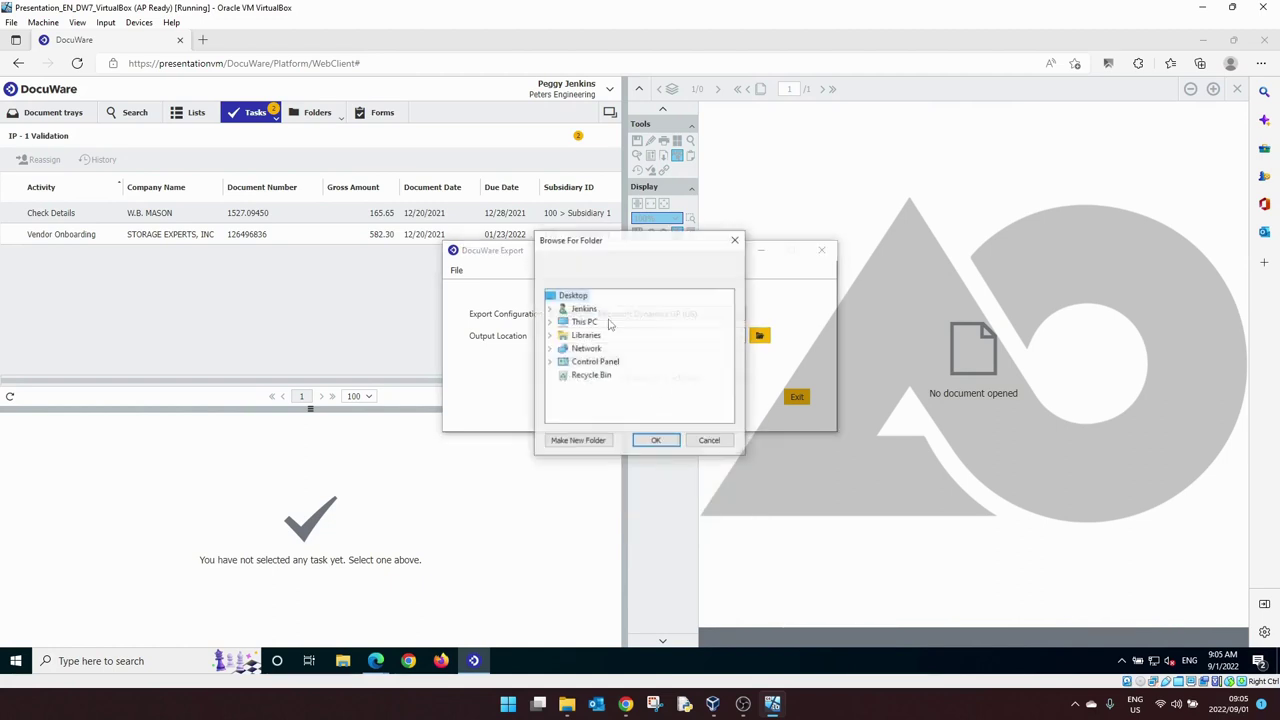
left_click(656, 441)
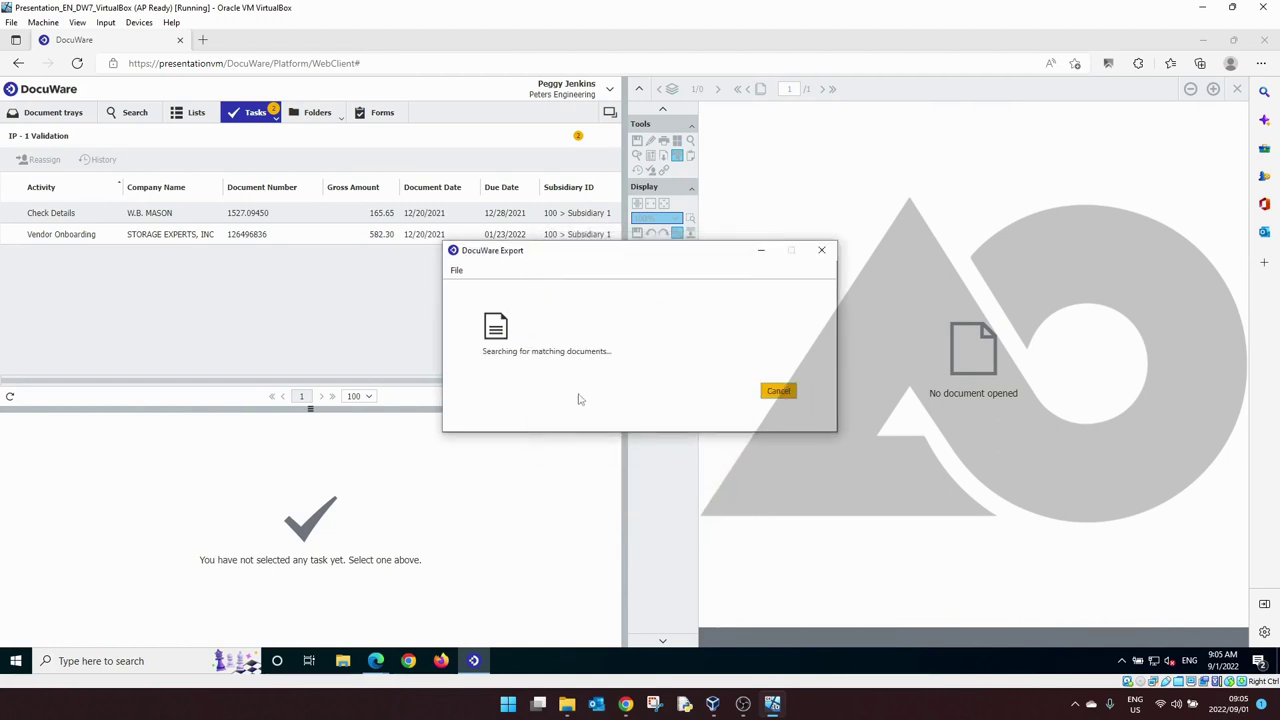
left_click(690, 377)
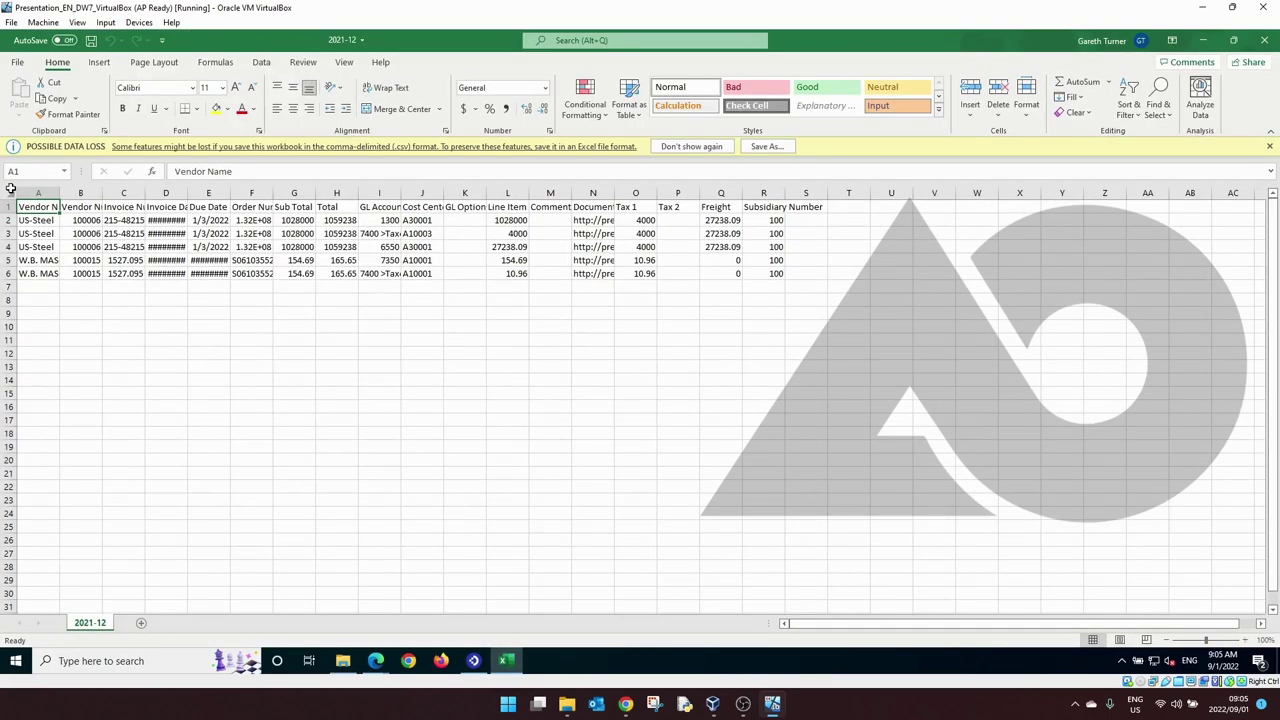
AutoFit every column of the 2021-12 sheet and inspect the W.B. Mason vendor cells
left_click(10, 189)
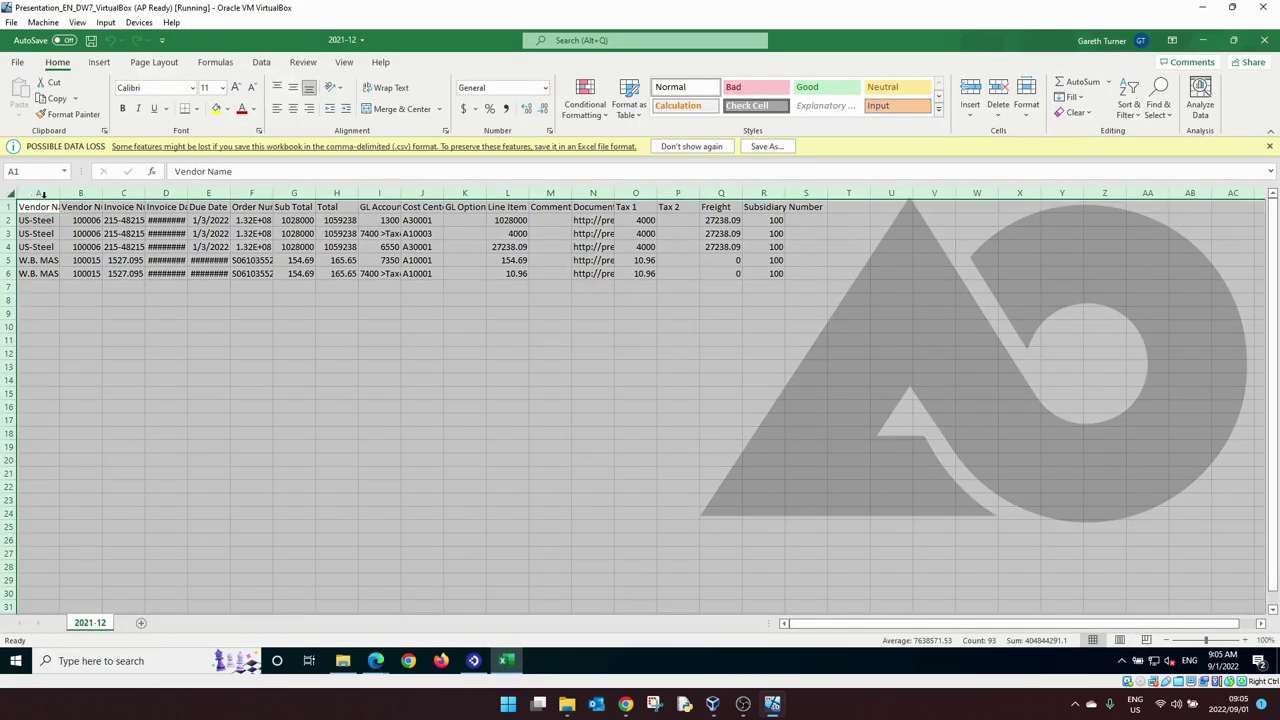
double_click(59, 192)
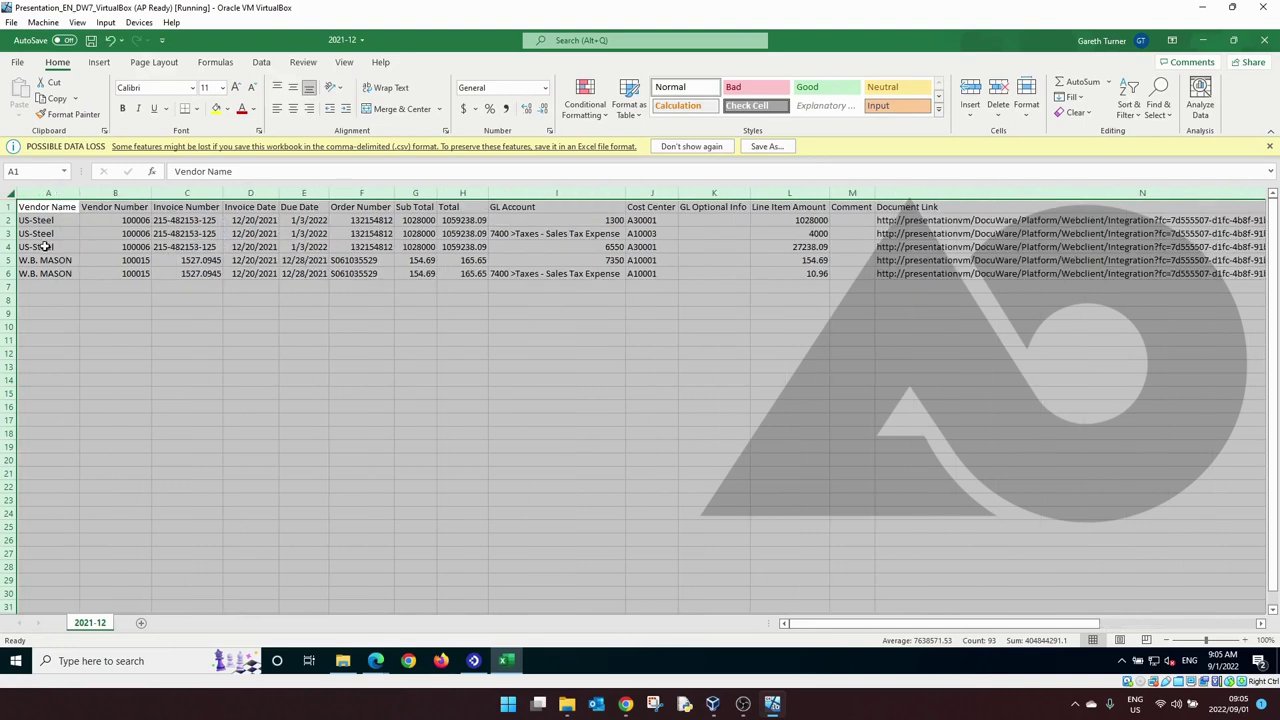
left_click_drag(28, 261, 30, 273)
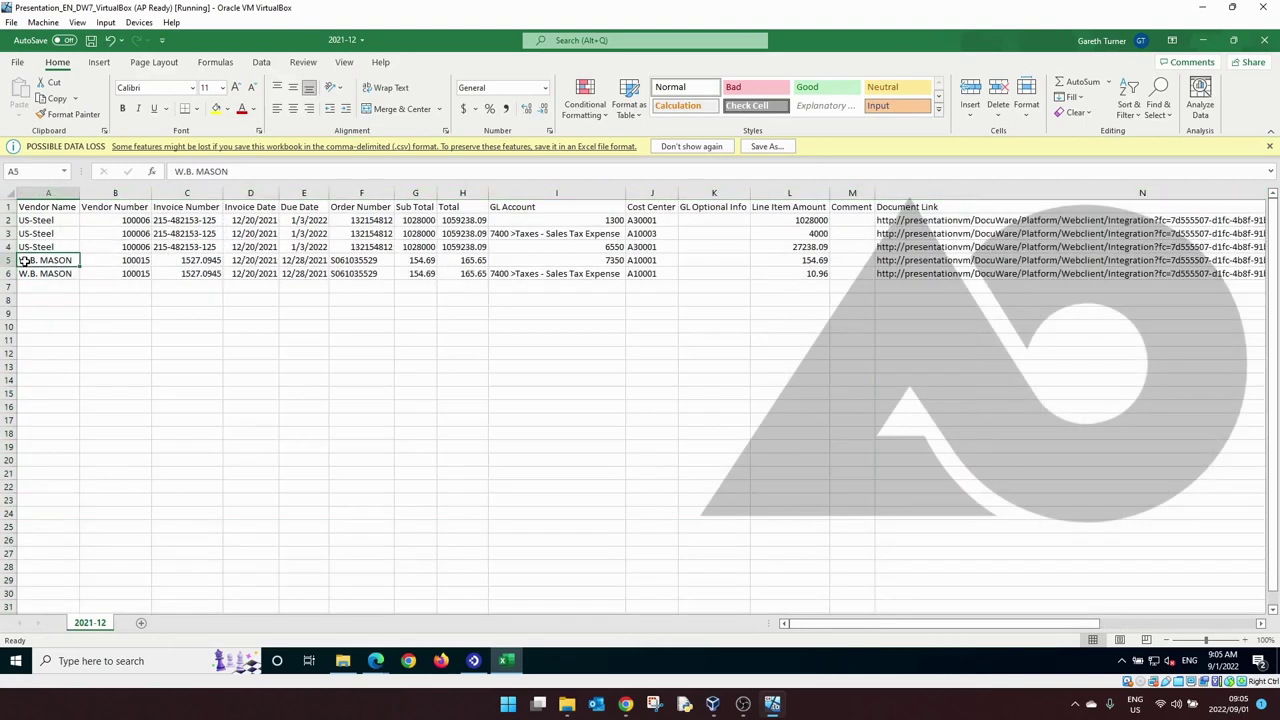
left_click(450, 363)
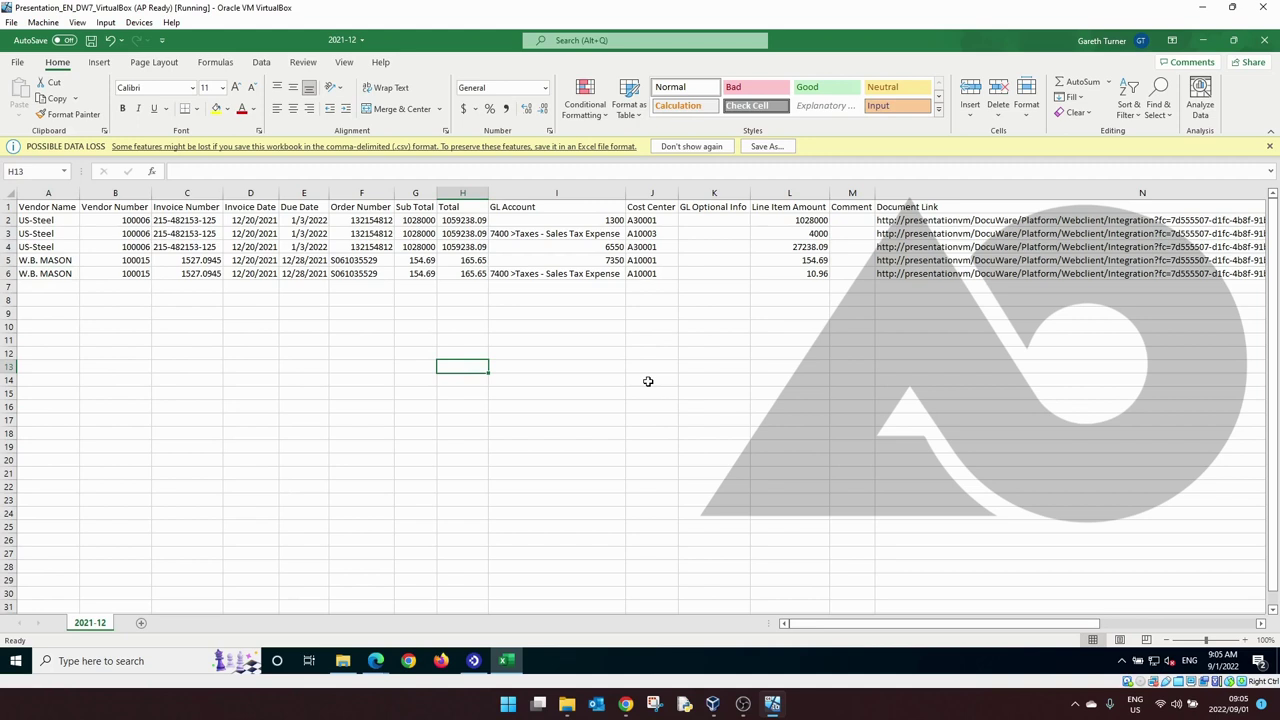
left_click(657, 410)
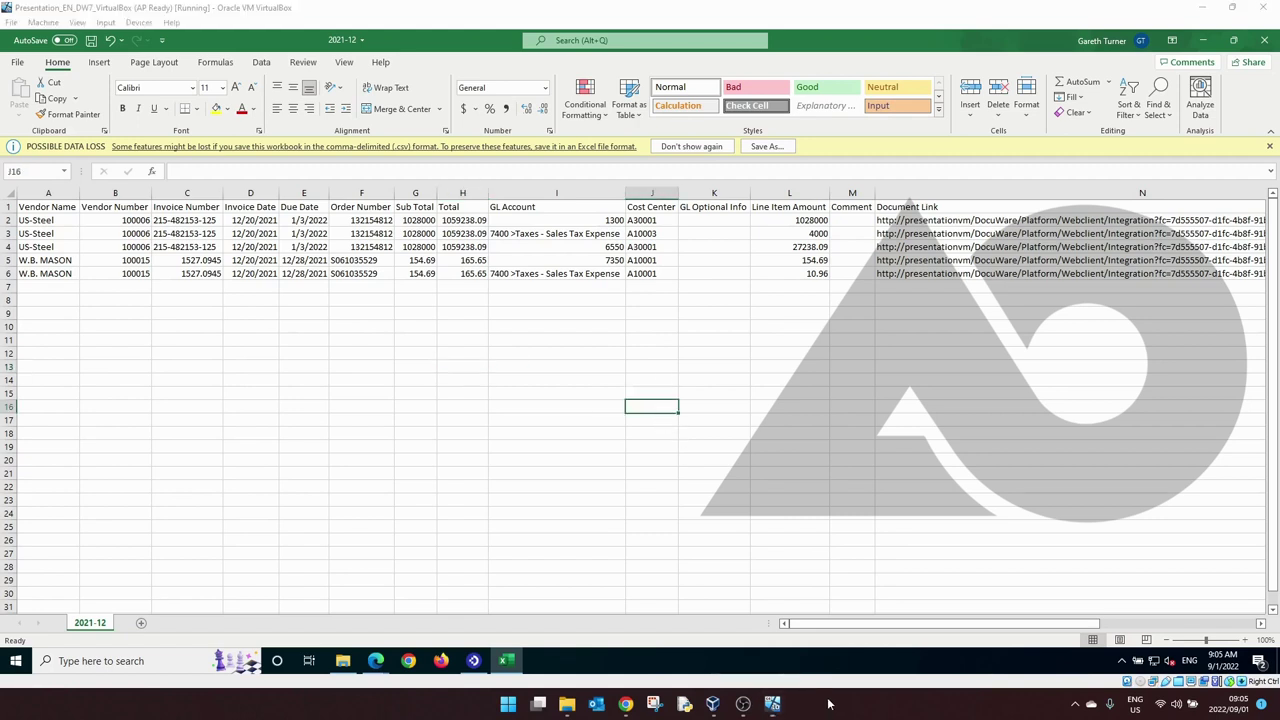